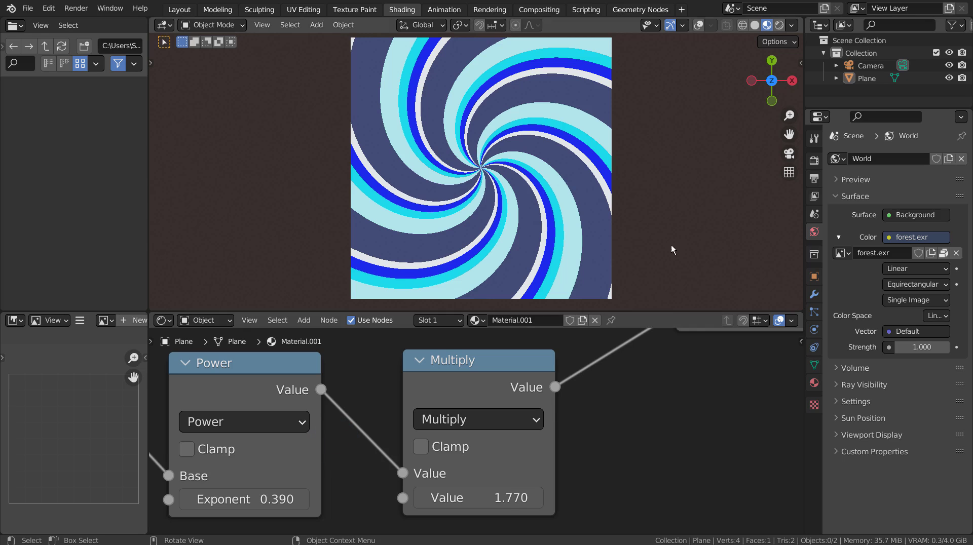
Maximize the node editor and move the Dot Product node slightly down, beside the lower part of the Texture Coordinate node.
key("ctrl+space")
scroll(634, 339, "down", 2)
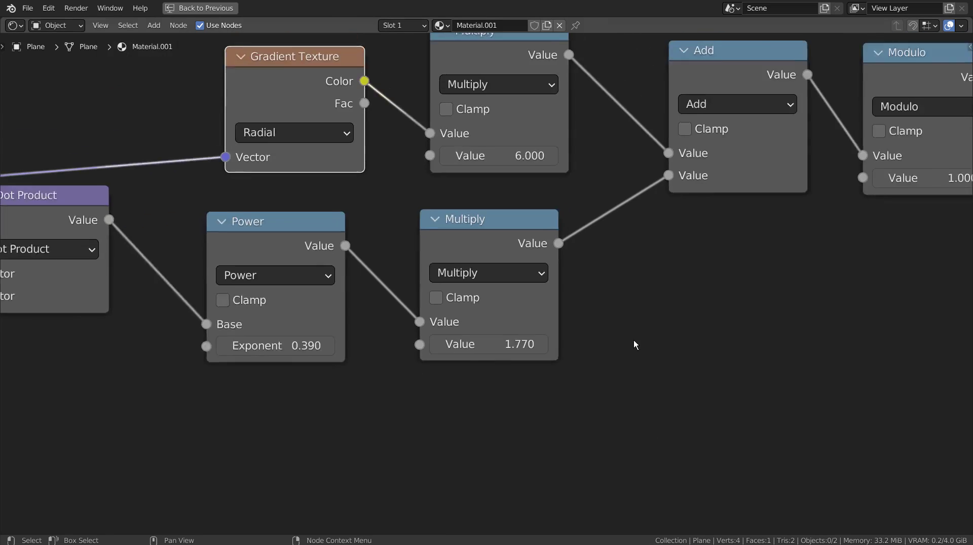
scroll(634, 339, "down", 3)
scroll(679, 334, "down", 2)
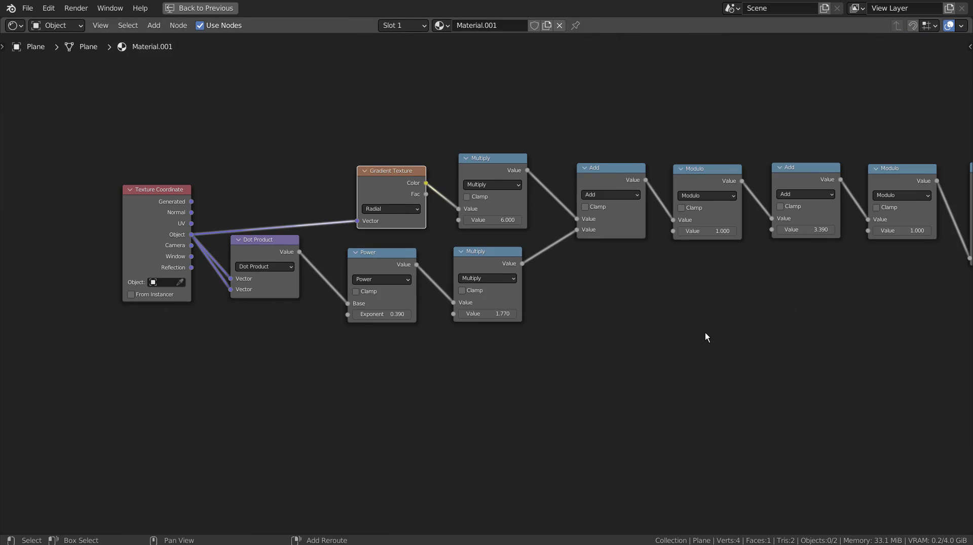
middle_click_drag(705, 333, 519, 346, "shift")
scroll(609, 362, "down", 4)
scroll(537, 347, "up", 1)
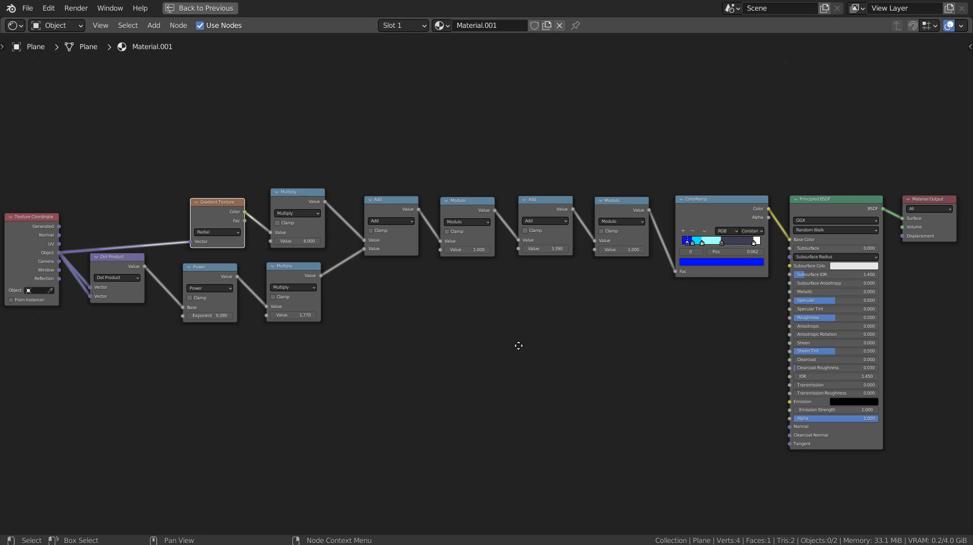
left_click_drag(134, 262, 134, 280)
left_click(616, 321)
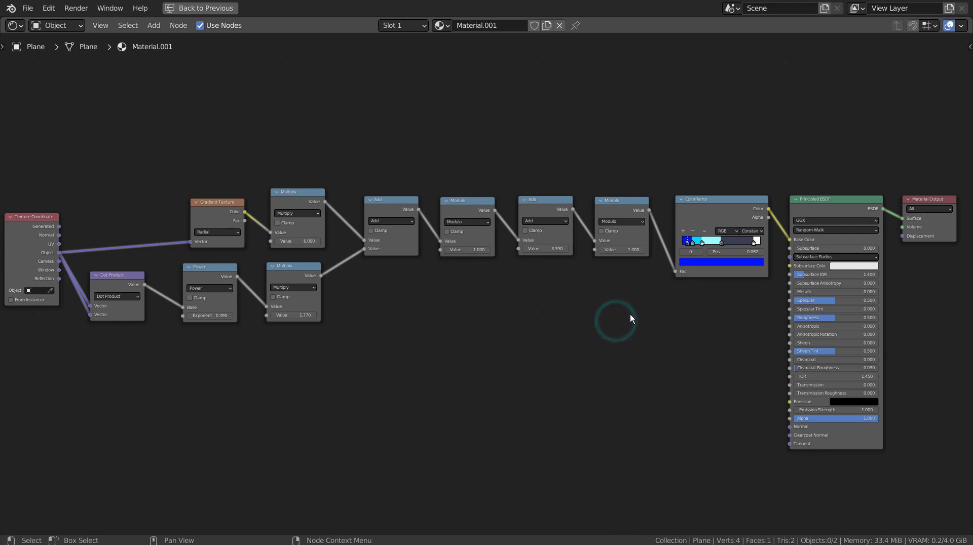
Inspect the ColorRamp and Principled BSDF nodes, and examine the spiral's centre up close in the viewport.
scroll(935, 253, "up", 2)
middle_click_drag(829, 342, 313, 284)
scroll(313, 284, "up", 2)
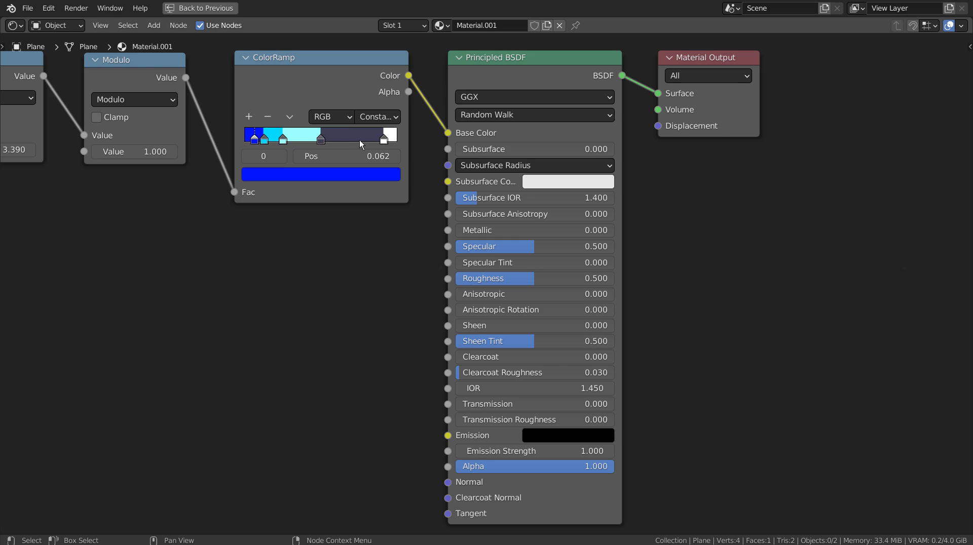
key("ctrl+space")
scroll(466, 181, "up", 6)
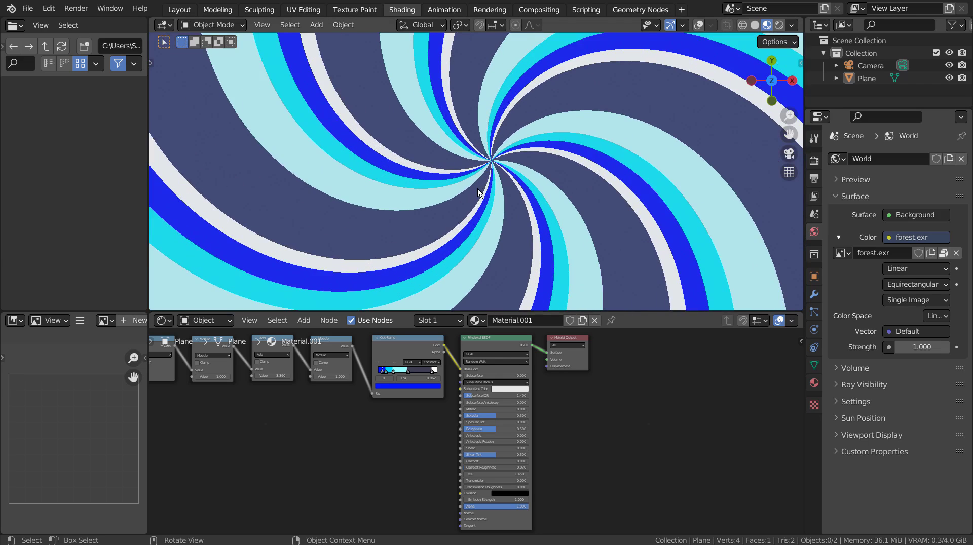
scroll(433, 359, "up", 2)
scroll(433, 359, "up", 5)
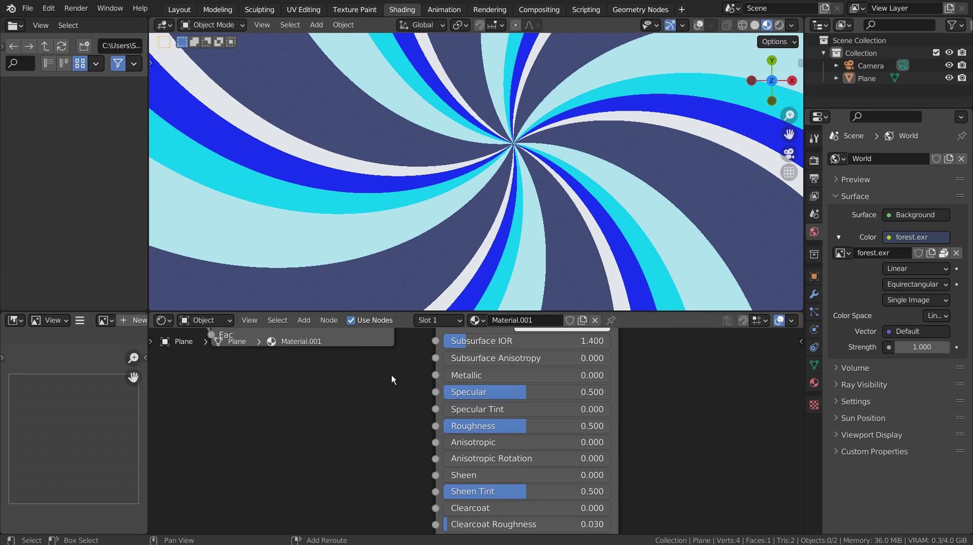
middle_click_drag(316, 418, 420, 534)
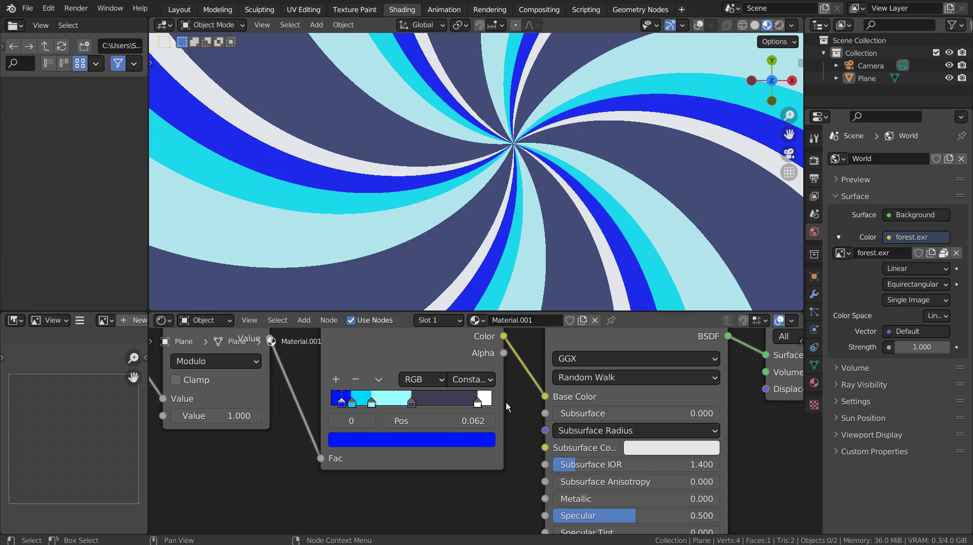
Try a bright green for the ColorRamp's white stop at position 0.913, and undo the colour change.
left_click(476, 402)
left_click(465, 439)
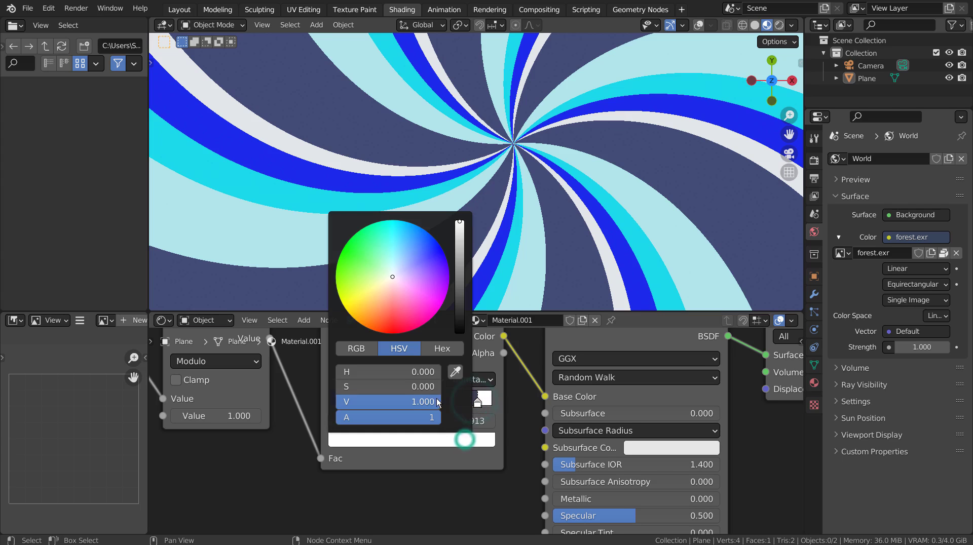
left_click_drag(365, 291, 350, 248)
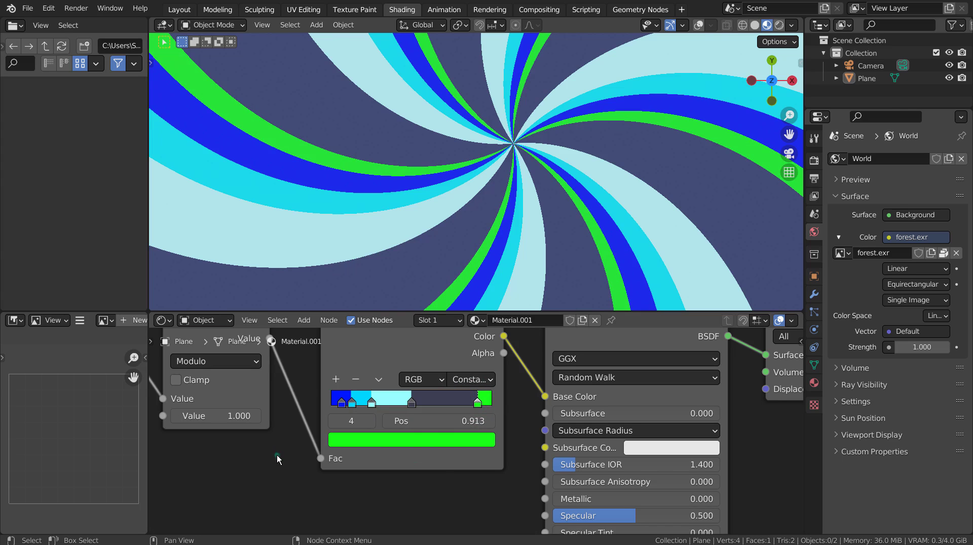
key("ctrl+z")
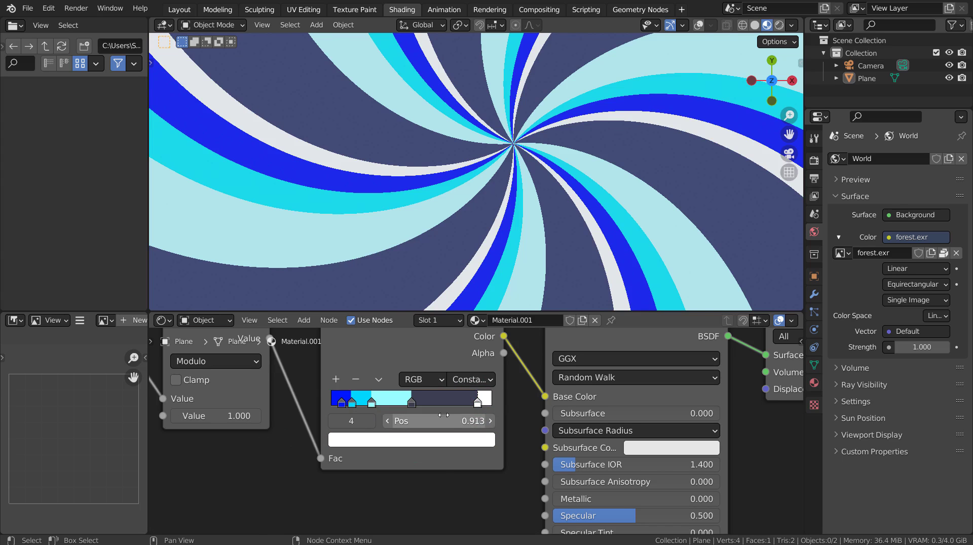
Demonstrate creating a Modulo node by adding a Math node below the last Modulo node with the Modulo operation, and delete it.
key("ctrl+space")
scroll(471, 257, "up", 3)
scroll(472, 252, "down", 3)
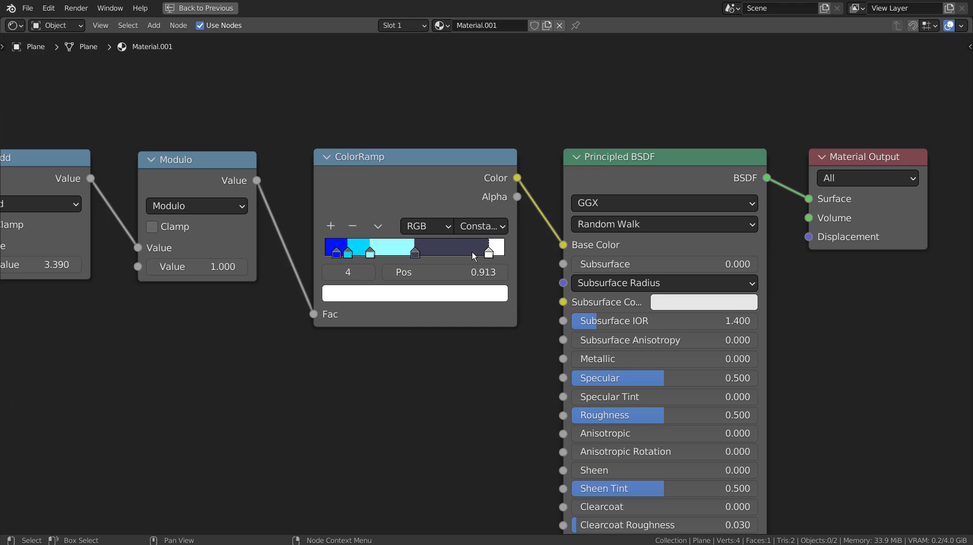
middle_click_drag(475, 420, 337, 345, "shift")
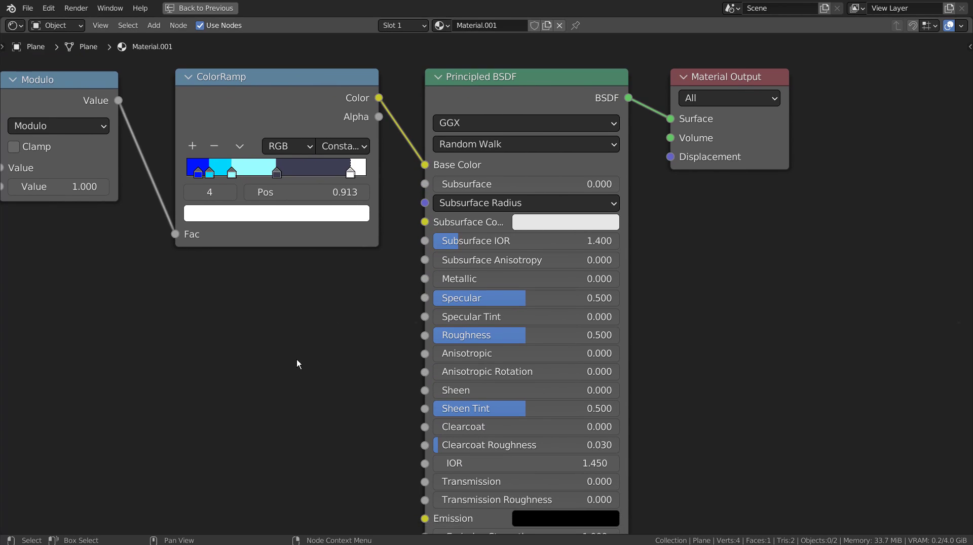
middle_click_drag(234, 369, 630, 374, "shift")
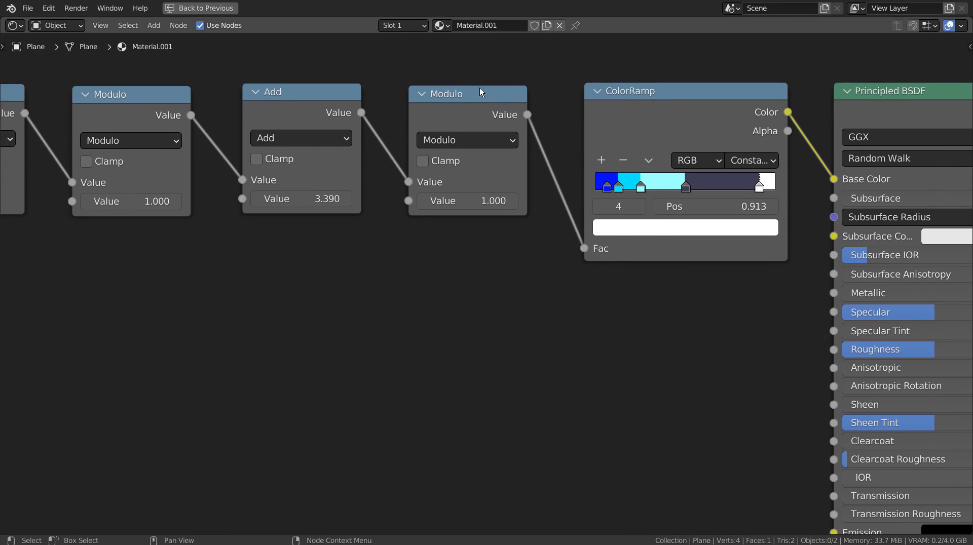
key("shift+a")
type("math")
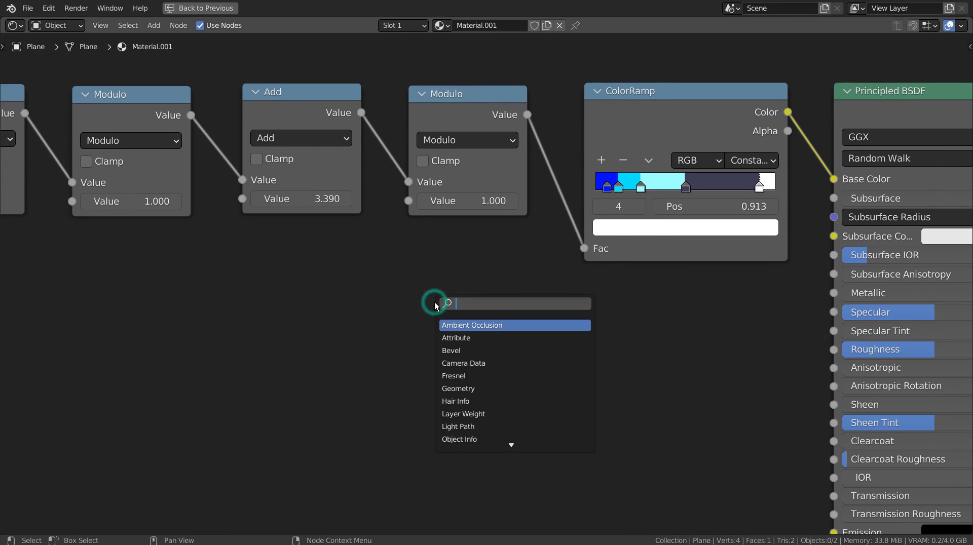
key("Return")
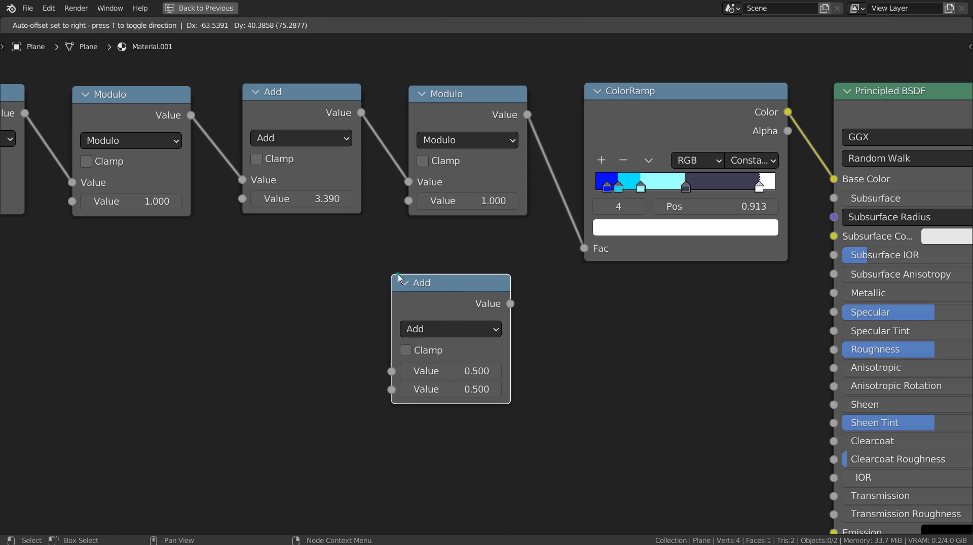
left_click(398, 274)
left_click(470, 329)
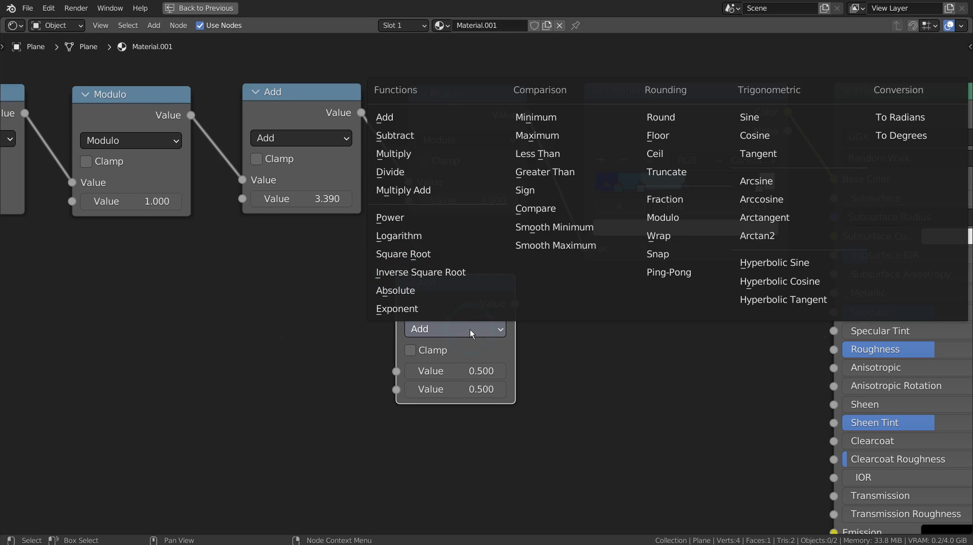
left_click(662, 218)
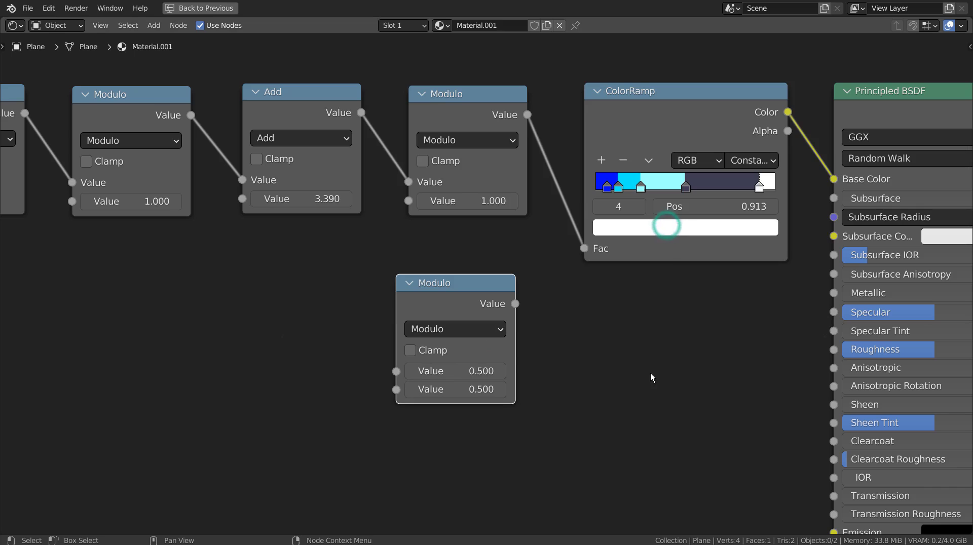
key("x")
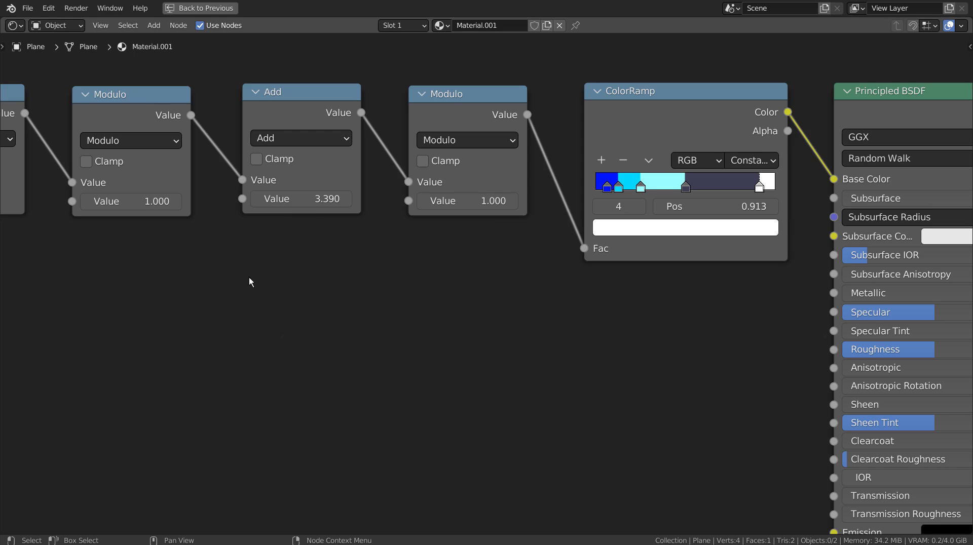
Demonstrate creating a Power node by adding a Math node below the existing Power node with the Power operation, and delete it.
middle_click_drag(259, 306, 469, 341)
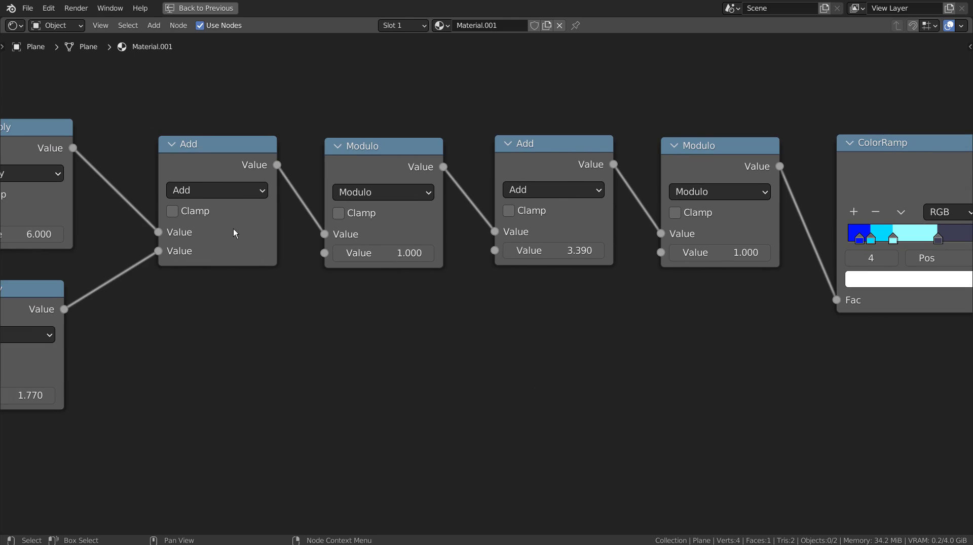
middle_click_drag(234, 310, 776, 362)
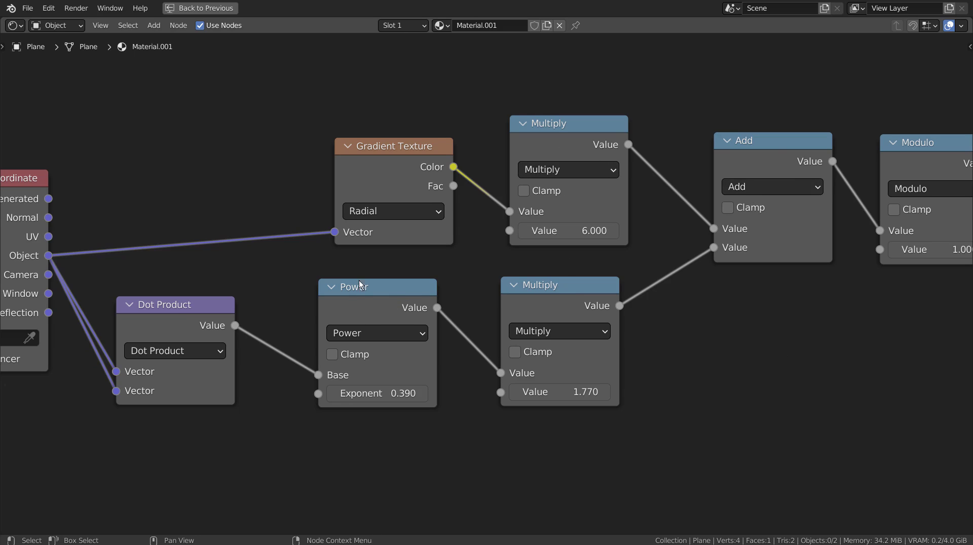
key("shift+a")
type("math")
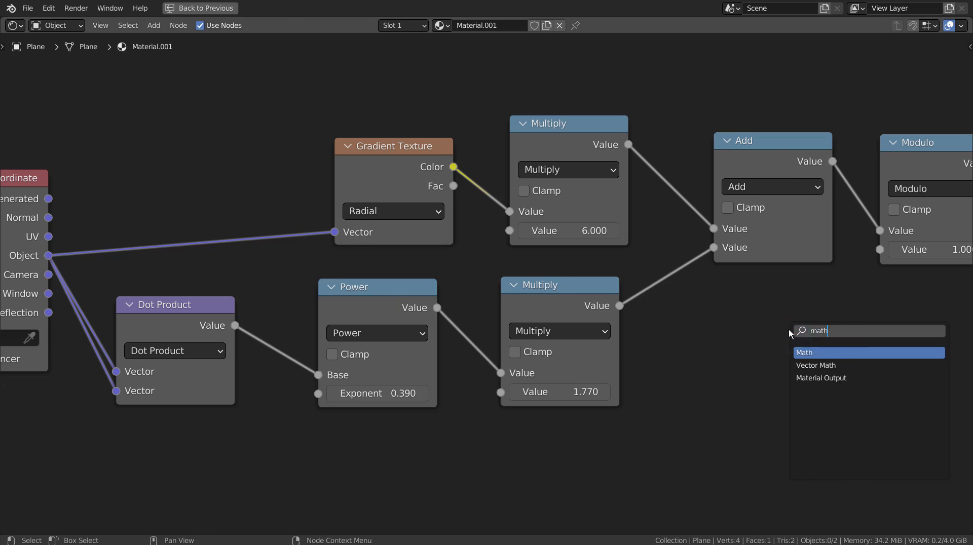
key("Return")
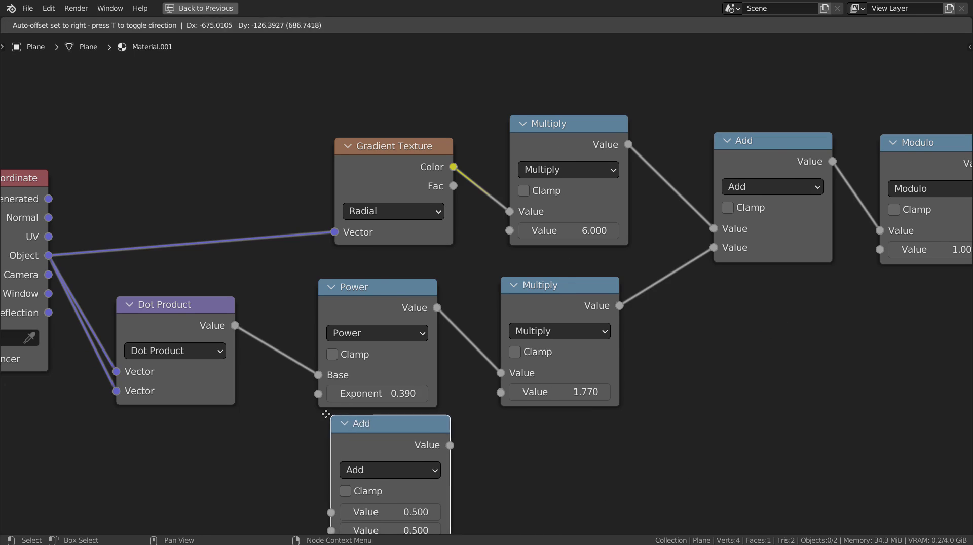
left_click(319, 416)
left_click(388, 470)
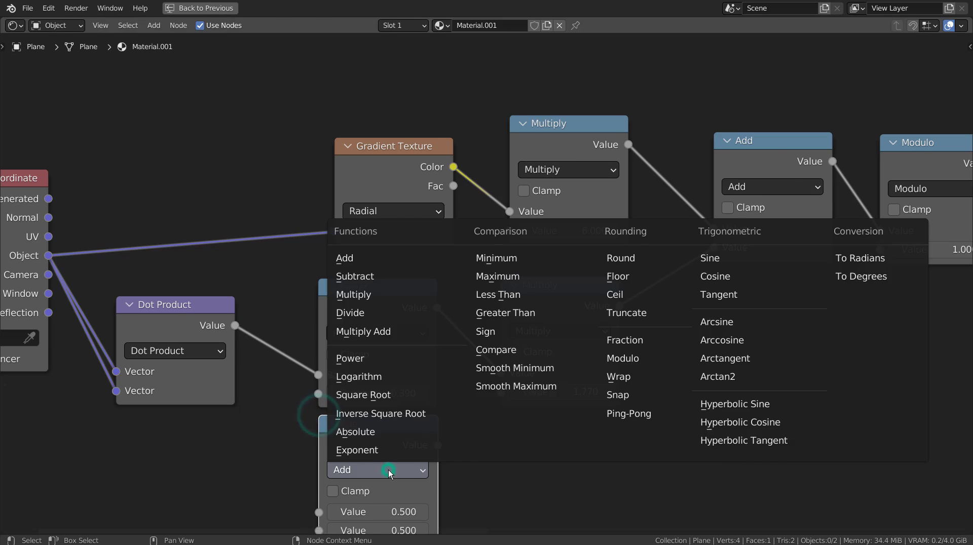
left_click(399, 359)
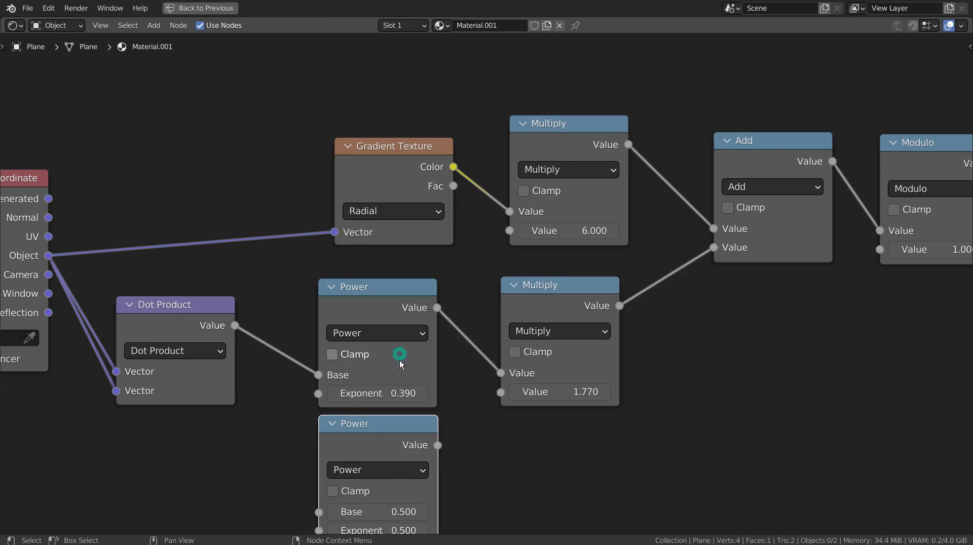
left_click(372, 437)
key("x")
Move the Dot Product node up so that it lines up with the Power node.
left_click_drag(143, 307, 154, 289)
middle_click_drag(241, 428, 459, 435, "shift")
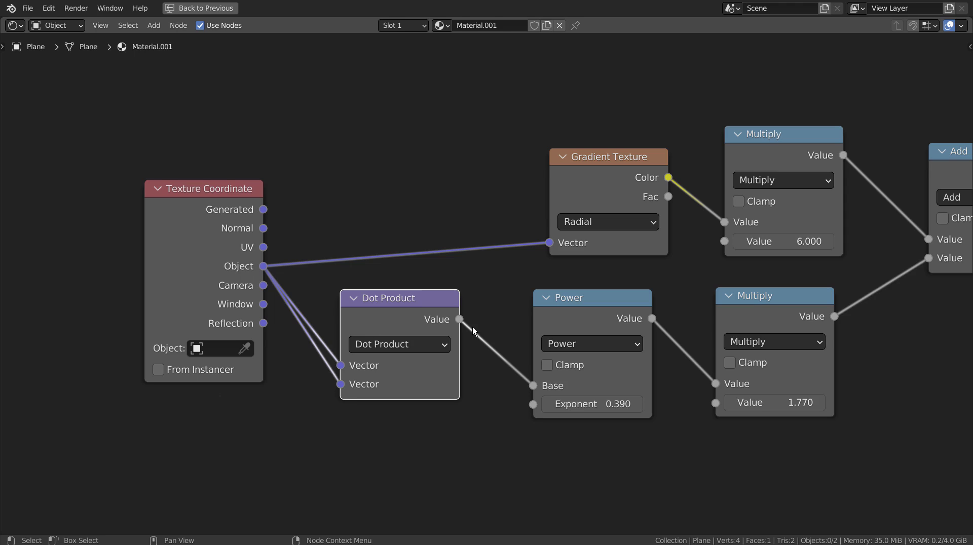
Review the node chain from the Material Output back to the Texture Coordinate node.
scroll(574, 334, "down", 3)
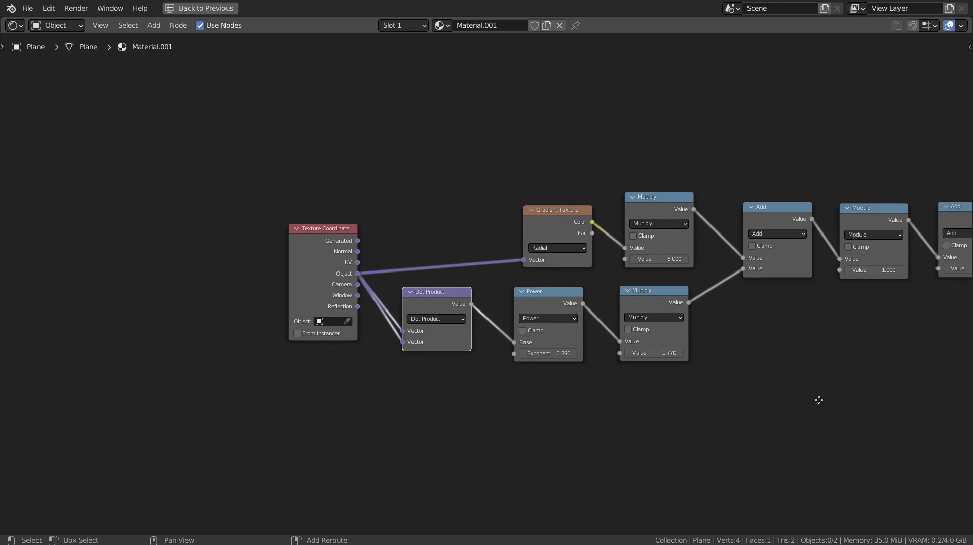
middle_click_drag(819, 399, 35, 324)
scroll(198, 309, "up", 1)
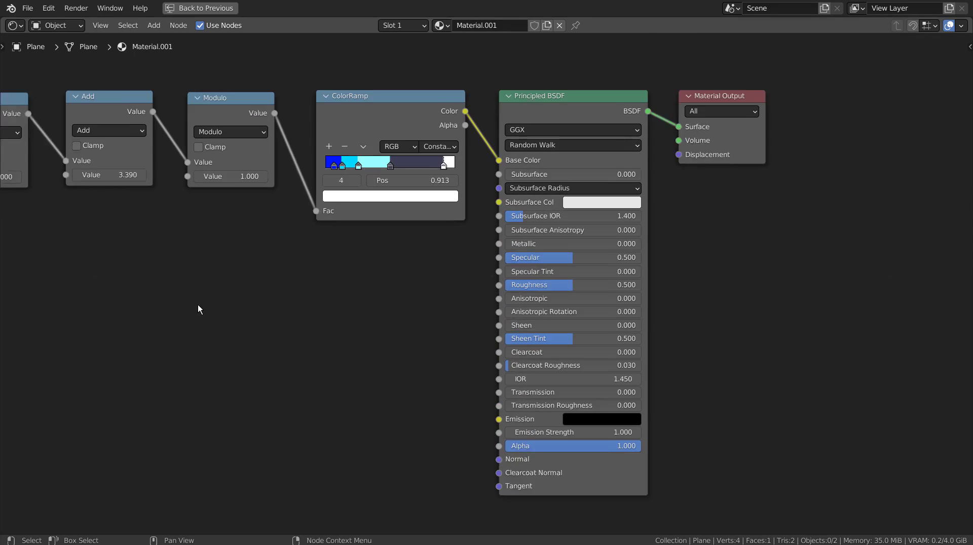
scroll(199, 305, "up", 1)
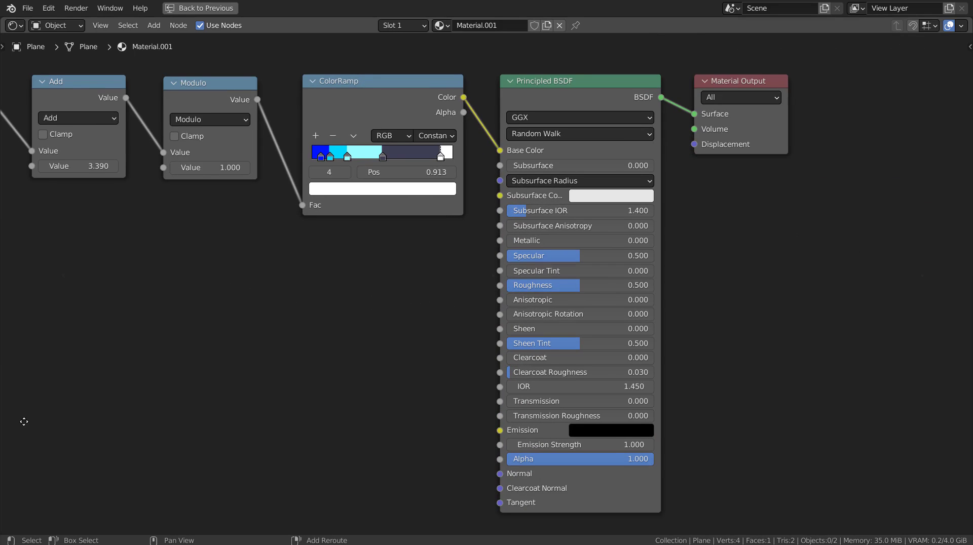
middle_click_drag(23, 420, 331, 430)
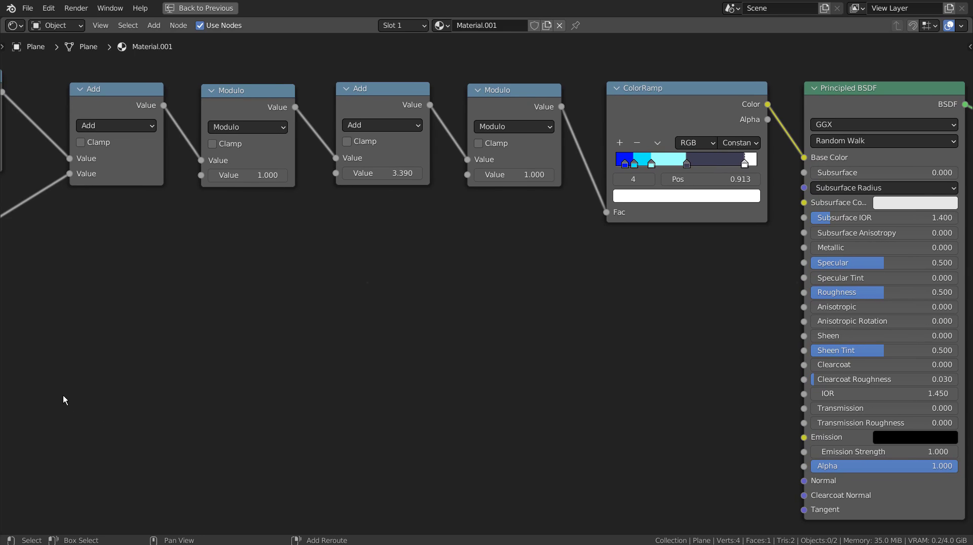
middle_click_drag(195, 400, 597, 395)
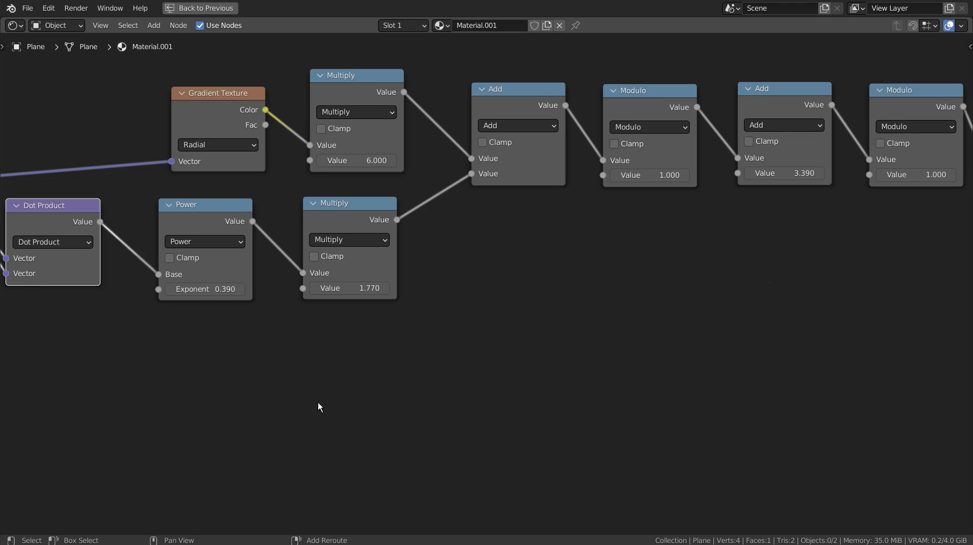
middle_click_drag(318, 402, 519, 405)
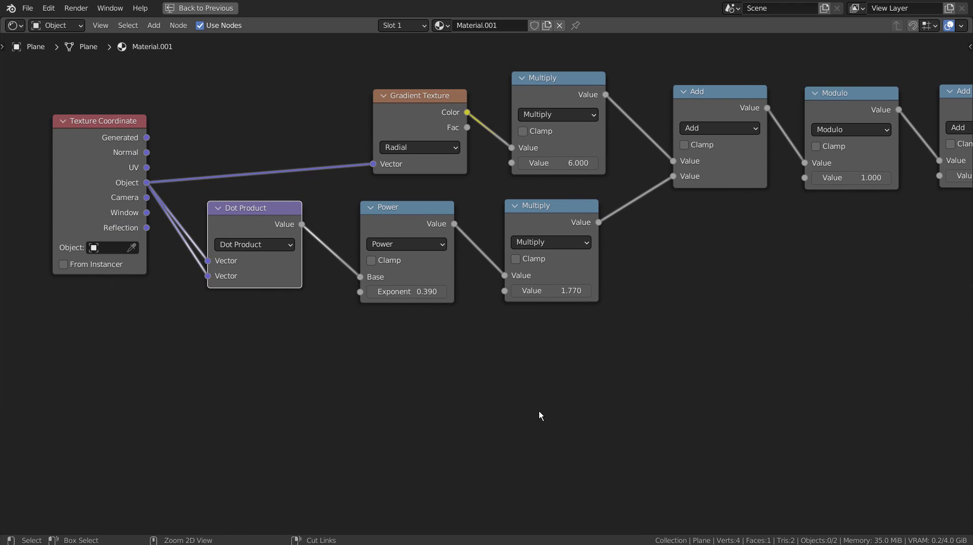
Restore the split Shading layout and view more of the spiral-textured plane together with the ColorRamp end of the node chain.
key("ctrl+space")
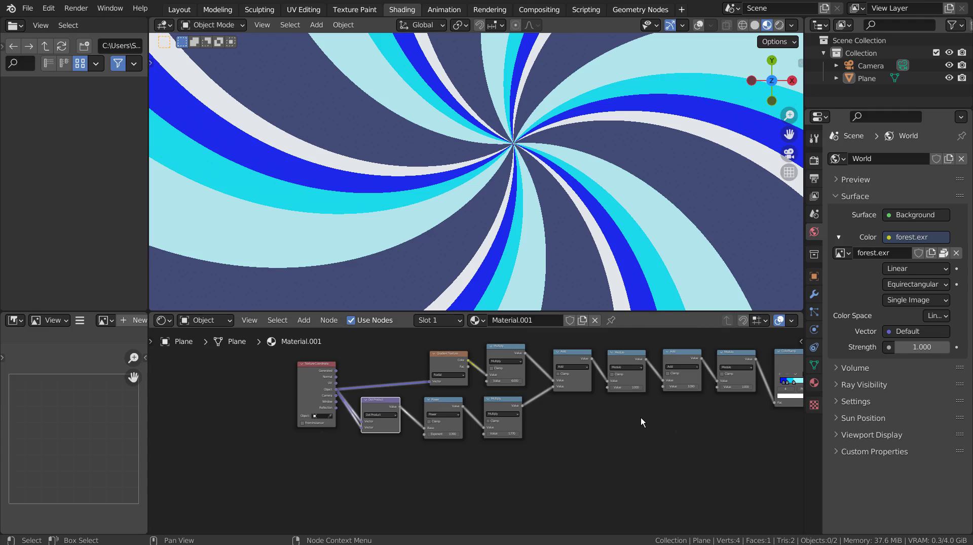
scroll(643, 421, "down", 4)
middle_click_drag(608, 434, 367, 443, "shift")
scroll(568, 443, "up", 7)
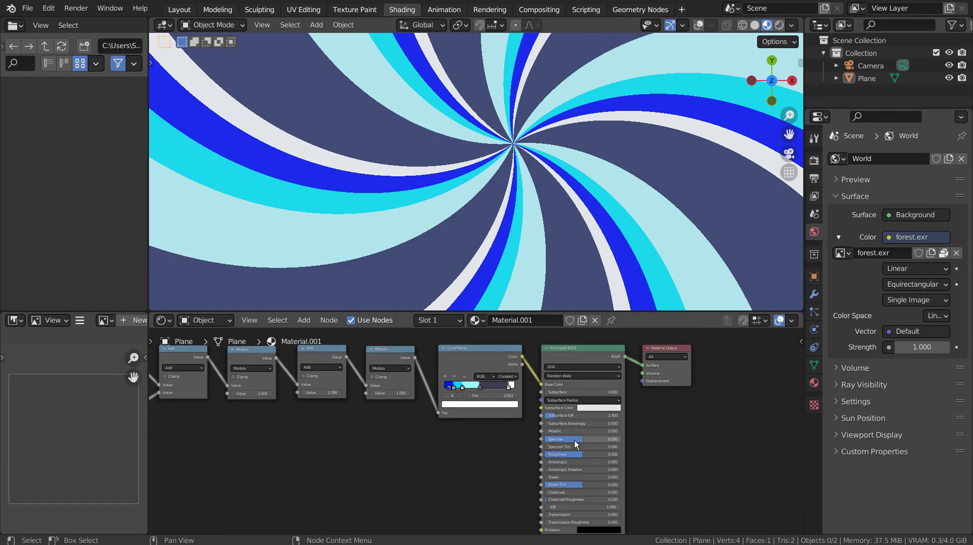
scroll(575, 444, "up", 2)
key("KP_0")
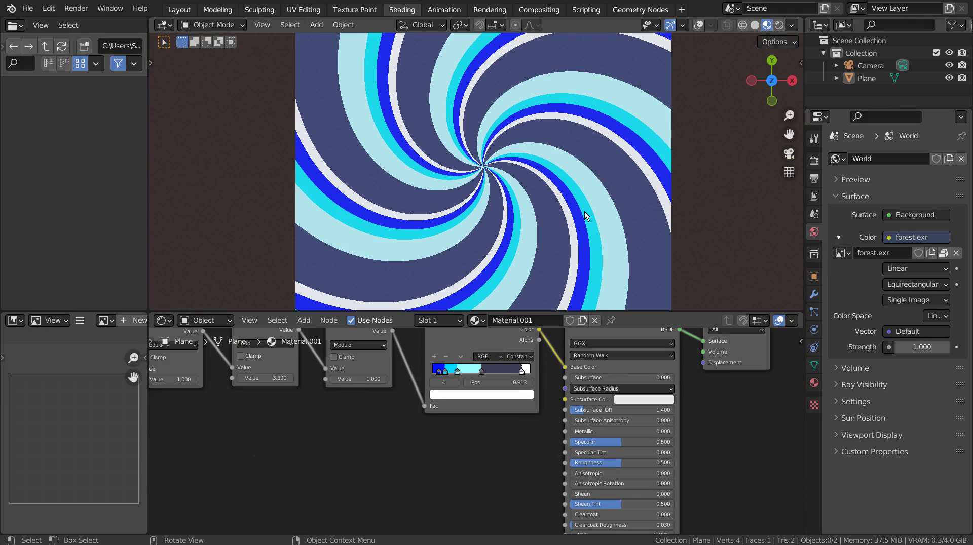
Try moving the ColorRamp's slate-blue stop and pale-cyan stop to higher positions, undoing each move.
middle_click_drag(662, 400, 584, 451)
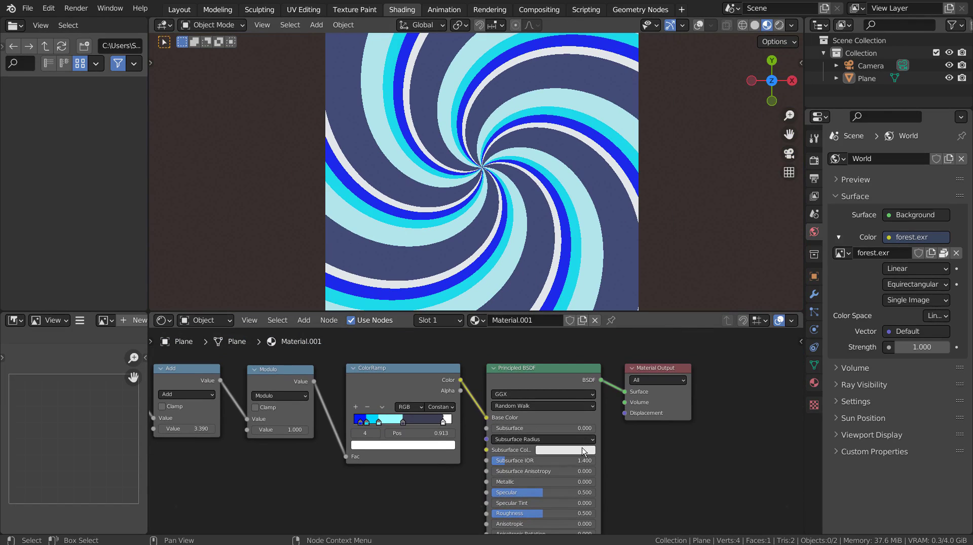
scroll(576, 459, "up", 5)
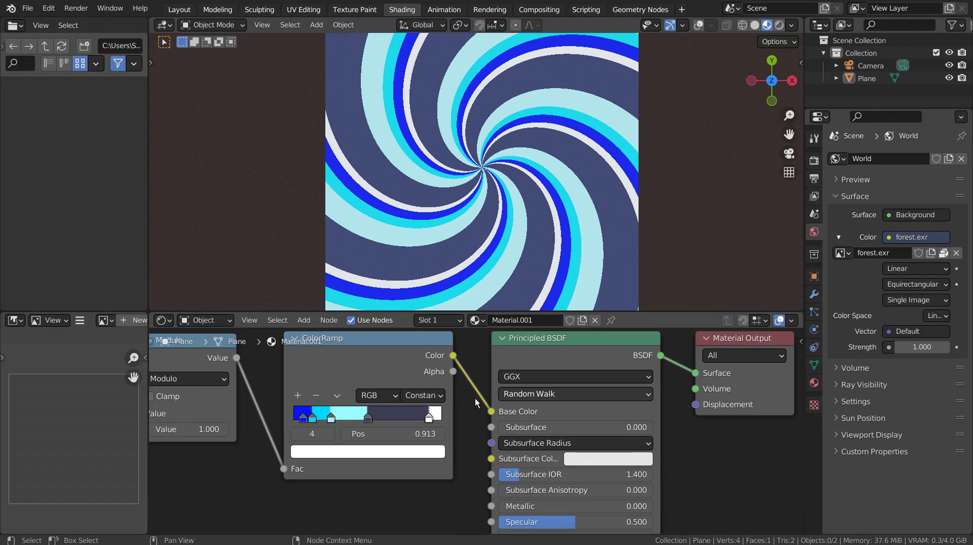
left_click_drag(369, 421, 395, 429)
key("ctrl+z")
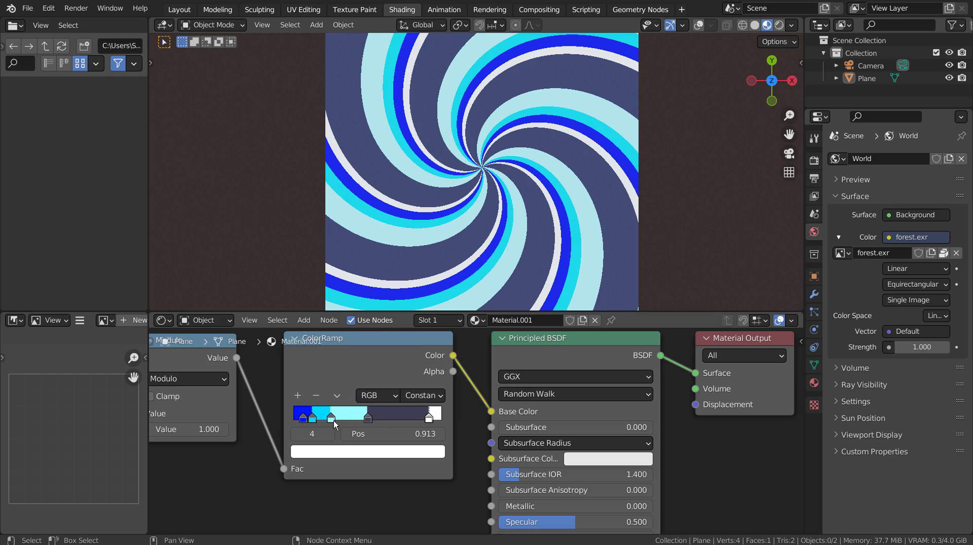
mouse_move(330, 418)
left_mouse_down()
mouse_move(370, 421)
mouse_move(348, 420)
left_mouse_up()
key("ctrl+z")
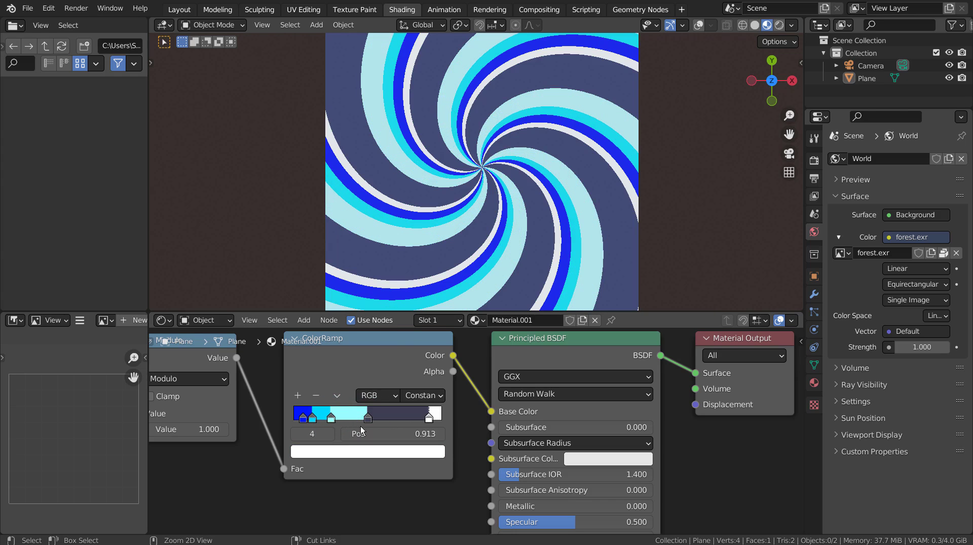
Try recolouring the ColorRamp's first stop from deep blue to light sky blue, and undo the colour change.
left_click(305, 422)
left_click(305, 422)
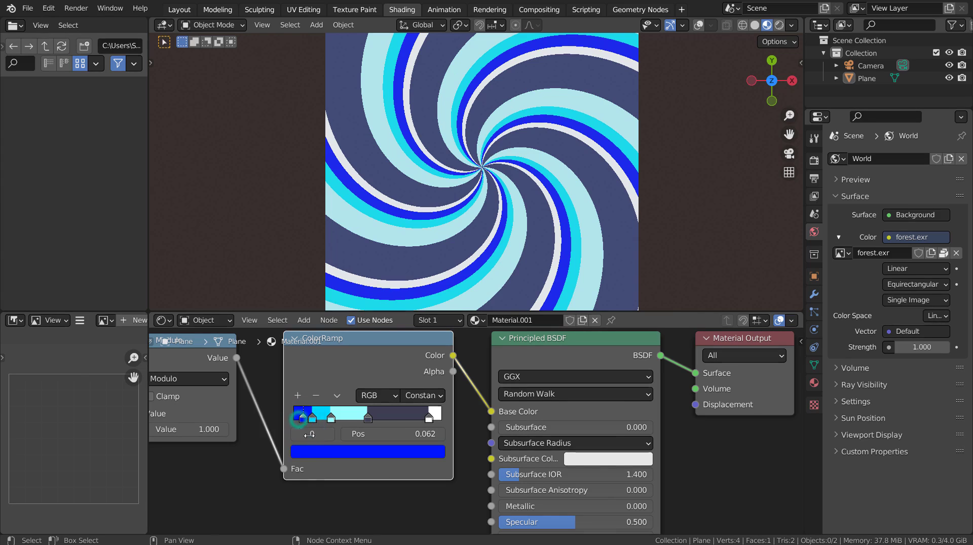
left_click(316, 450)
left_click_drag(318, 293, 356, 273)
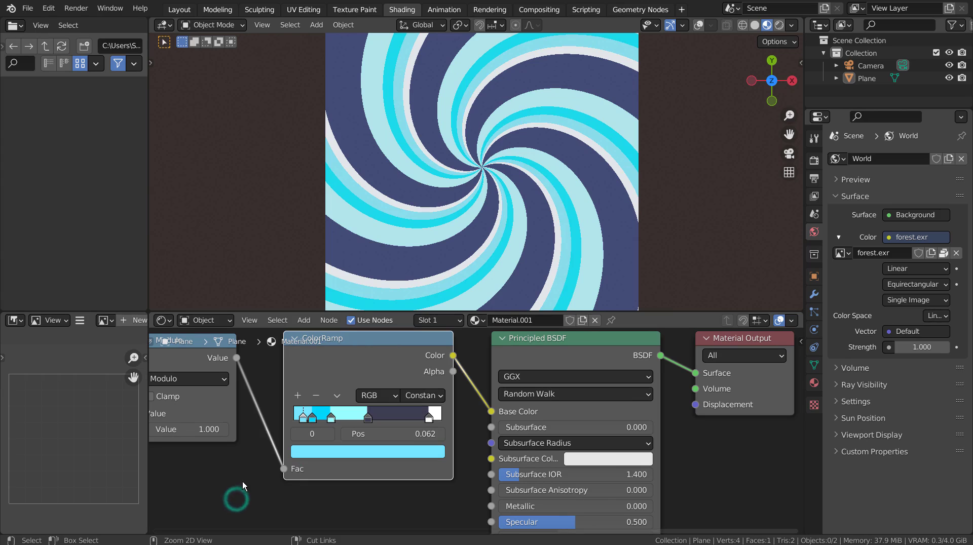
key("ctrl+z")
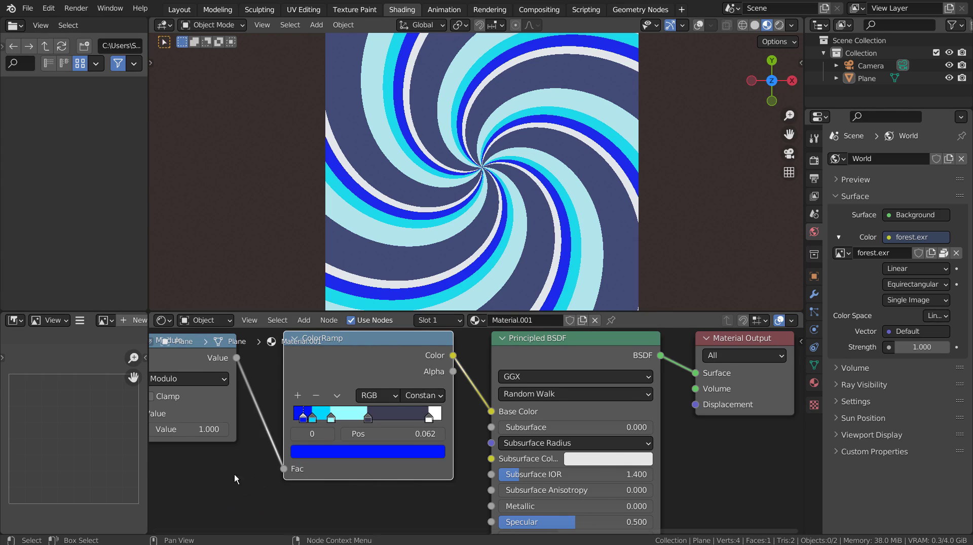
scroll(235, 476, "up", 1, "shift")
left_click(218, 497)
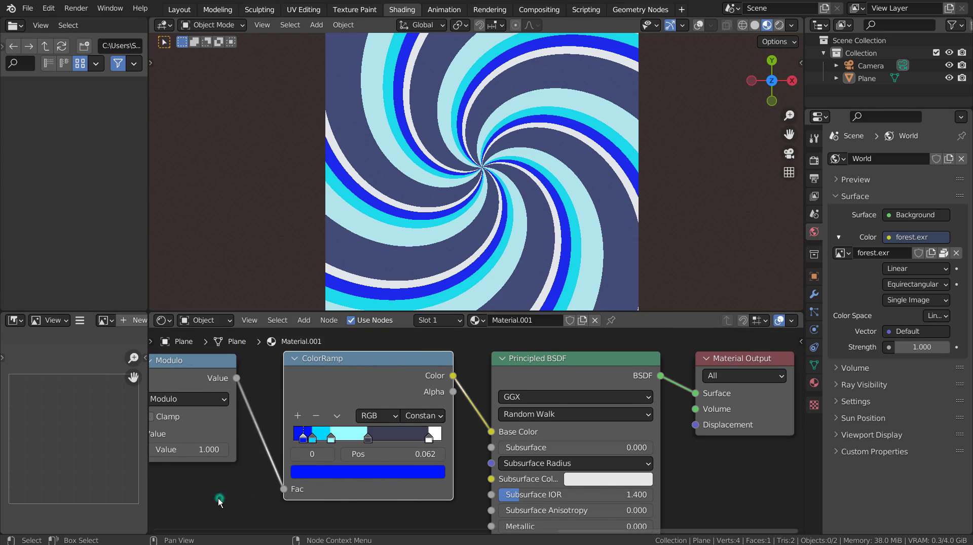
Try a value of -1.400 on the last Modulo node and another value on the Add node before it, reverting both.
middle_click_drag(263, 488, 439, 488)
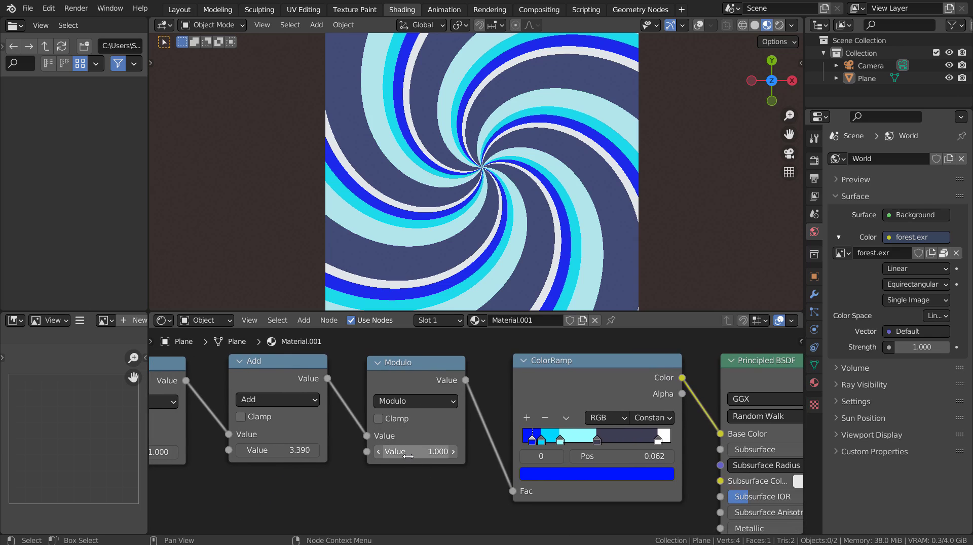
mouse_move(409, 453)
left_mouse_down()
mouse_move(450, 453)
mouse_move(413, 456)
mouse_move(409, 468)
left_mouse_up()
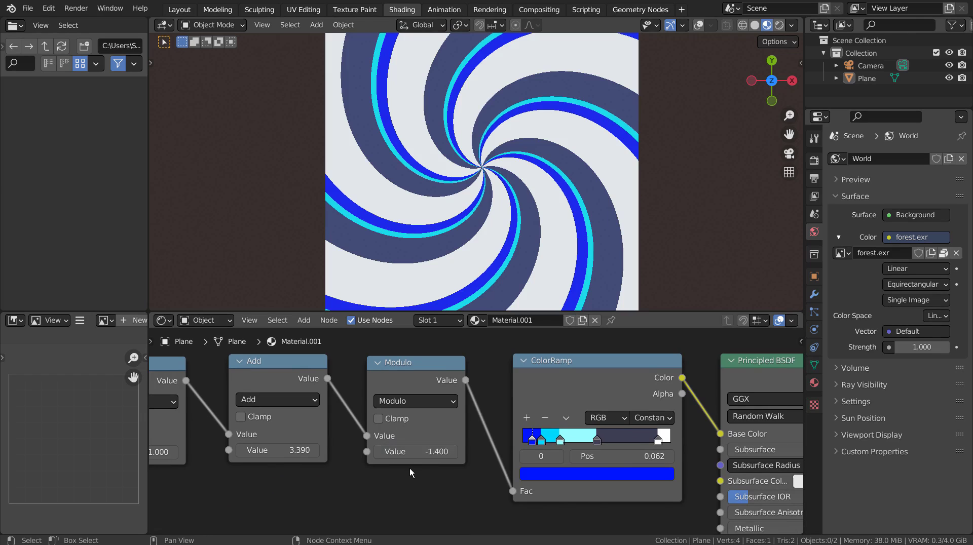
key("ctrl+z")
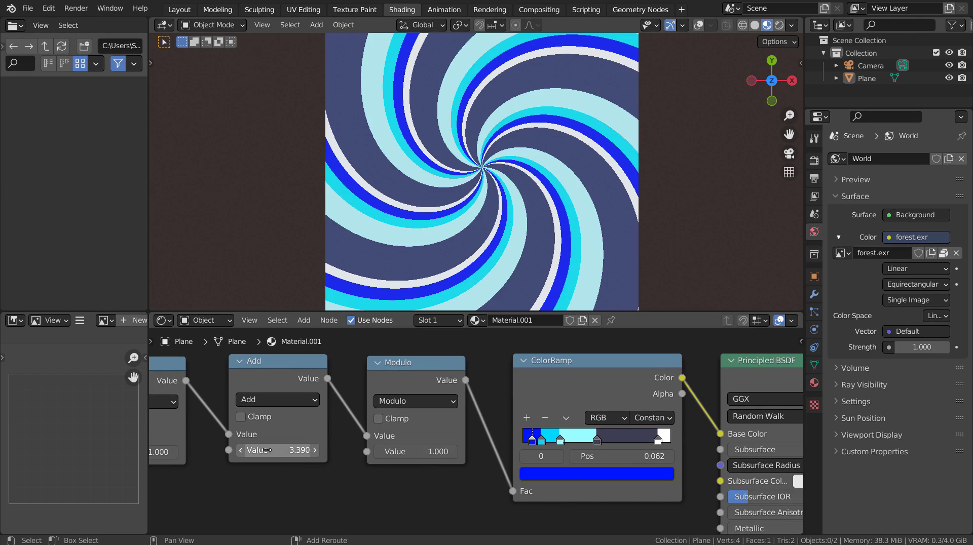
left_click_drag(263, 450, 317, 450)
key("Escape")
Mute and unmute the last Modulo node to compare the pattern, and mute the Add node feeding it.
left_click_drag(423, 343, 424, 369)
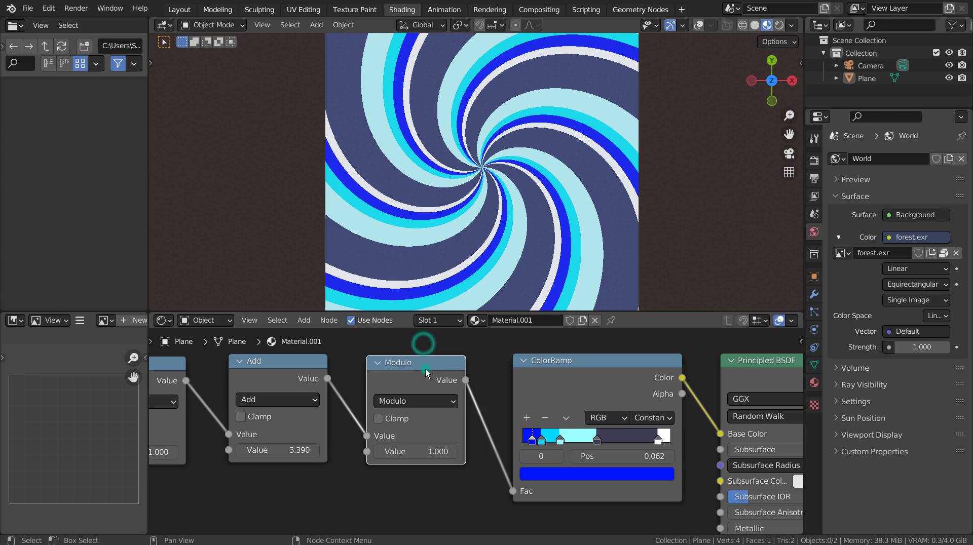
key("m")
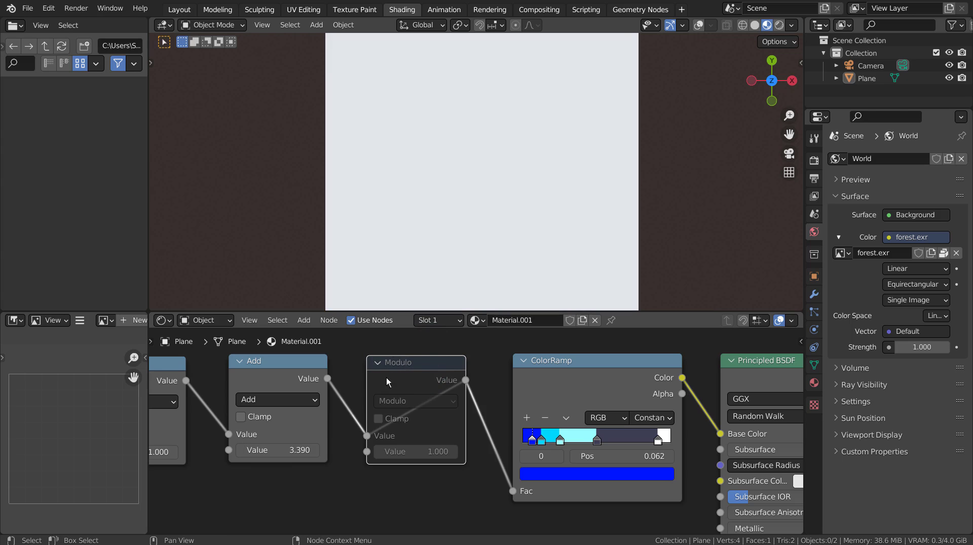
key("m")
key("m")
key("m")
left_click(278, 381)
key("m")
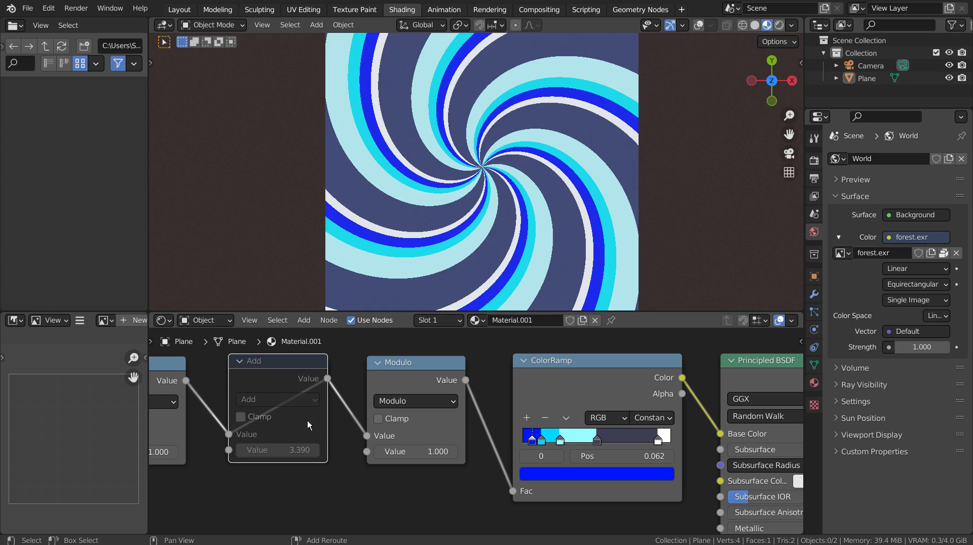
Try 0.270 and another value on the first Modulo node and removing the muted Add node, undoing everything including the mute.
middle_click_drag(244, 517, 471, 522)
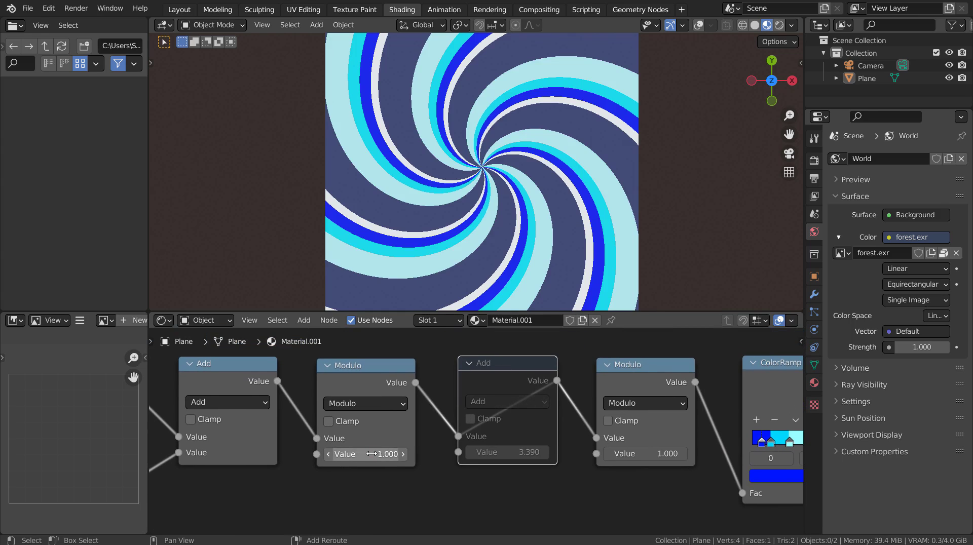
left_click_drag(375, 454, 336, 454)
key("ctrl+x")
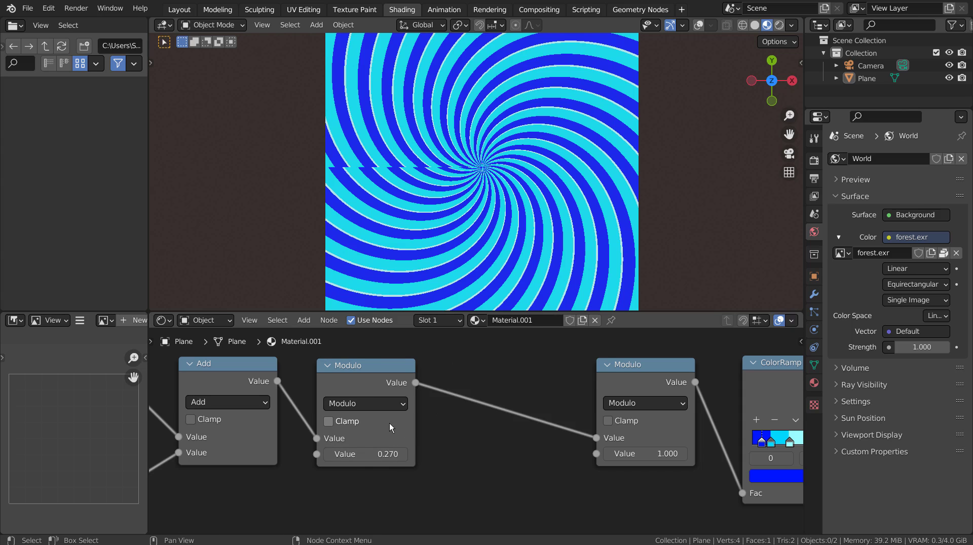
key("ctrl+z")
key("ctrl+z")
key("ctrl+z")
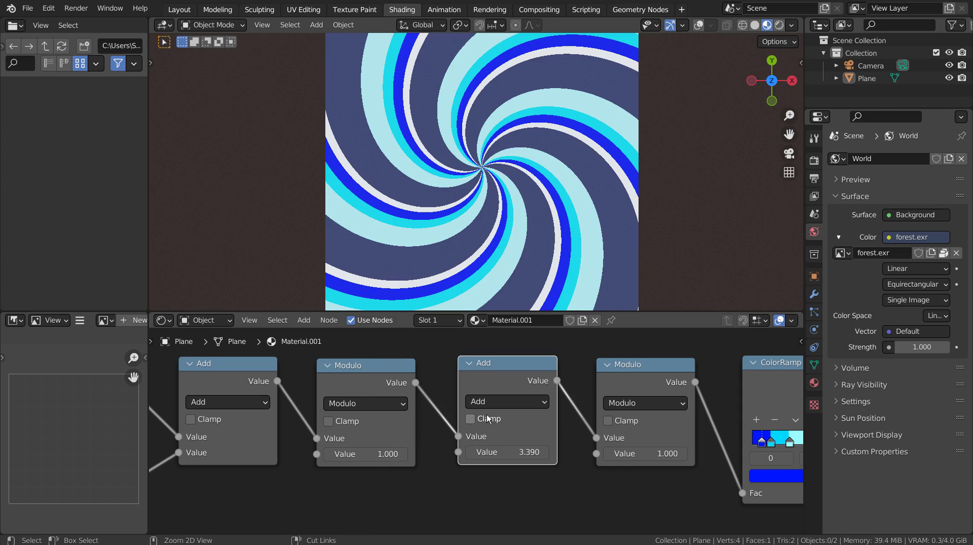
left_click_drag(367, 453, 405, 454)
key("ctrl+z")
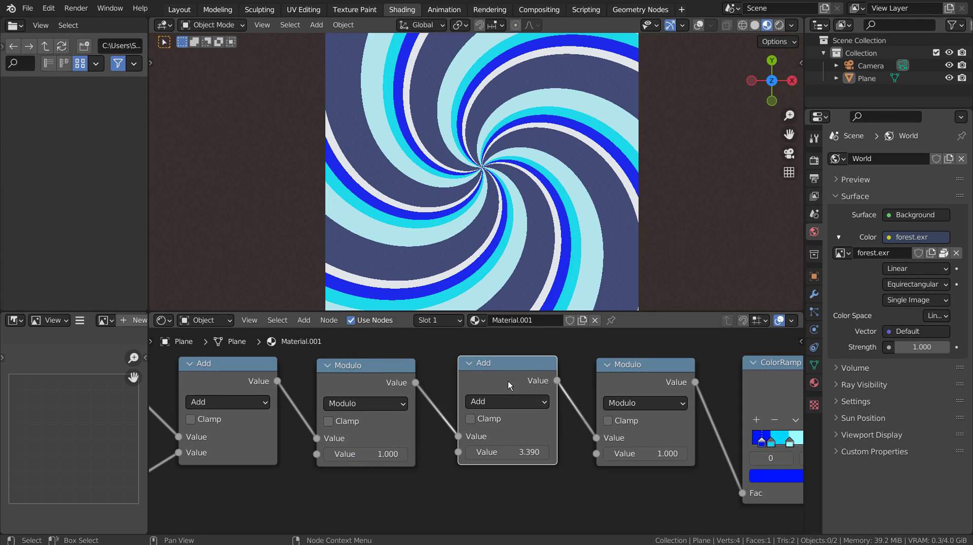
Repeatedly mute and unmute the Add node between the two Modulo nodes to compare its effect on the spiral.
key("m")
key("m")
key("m")
key("m")
key("m")
key("m")
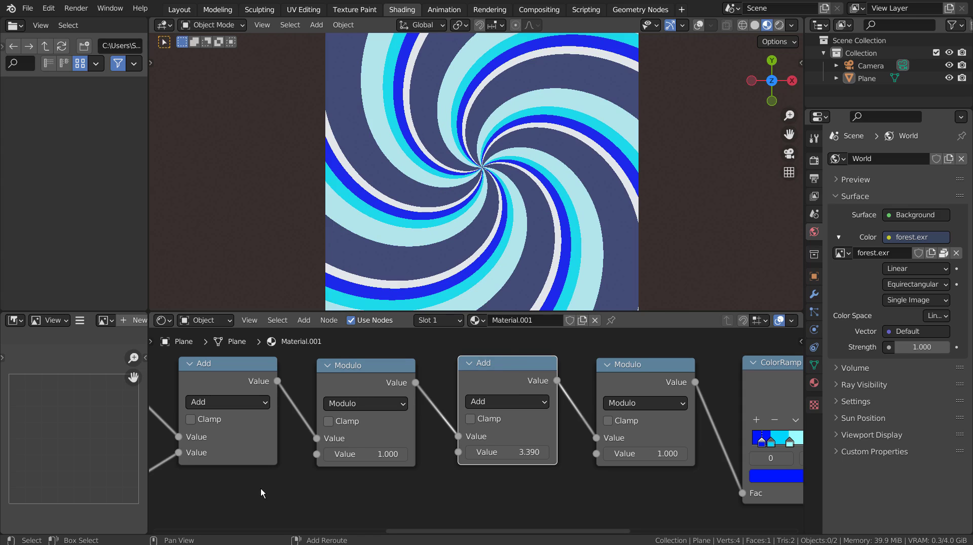
Try the Multiply, Divide and Subtract operations on the Add node that joins the two branches, and set it back to Add.
middle_click_drag(344, 489, 379, 490)
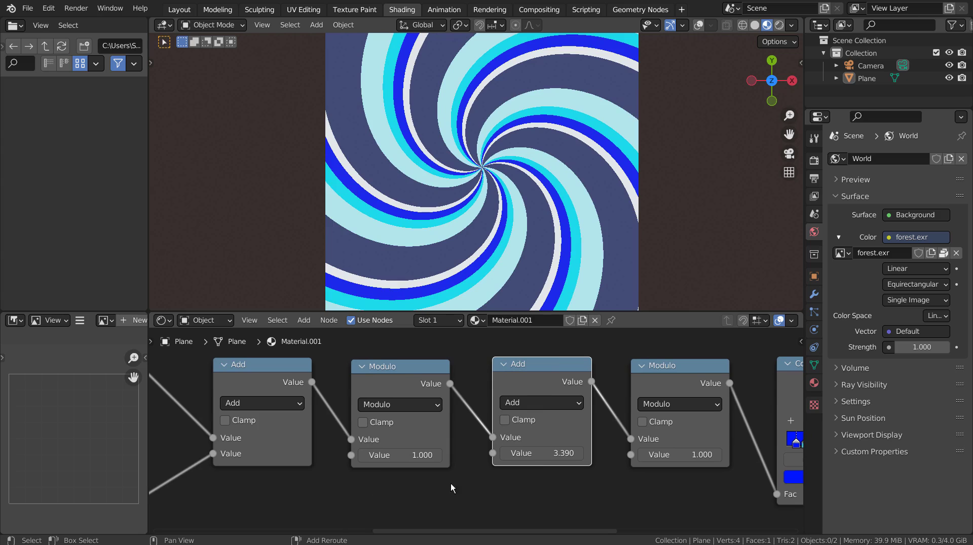
middle_click_drag(297, 488, 531, 482)
left_click(492, 398)
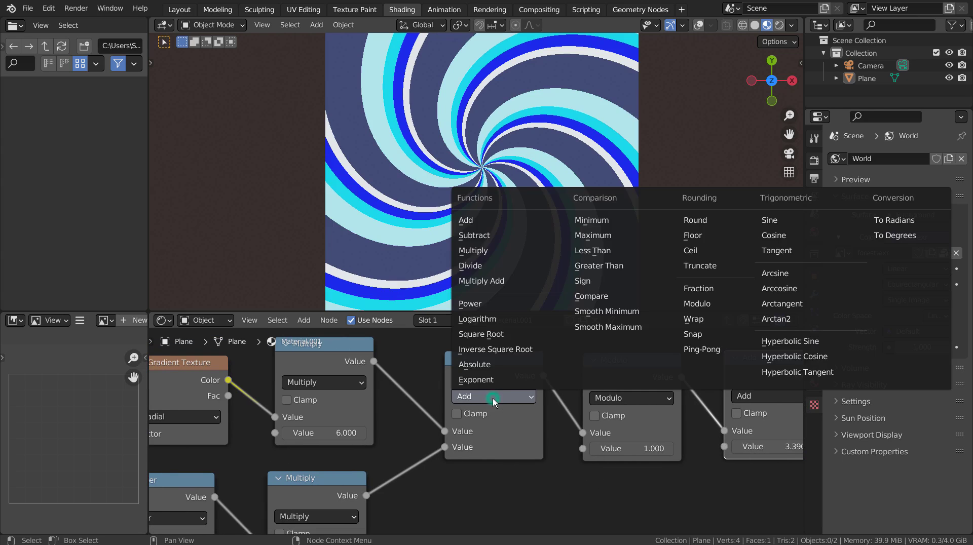
left_click(487, 256)
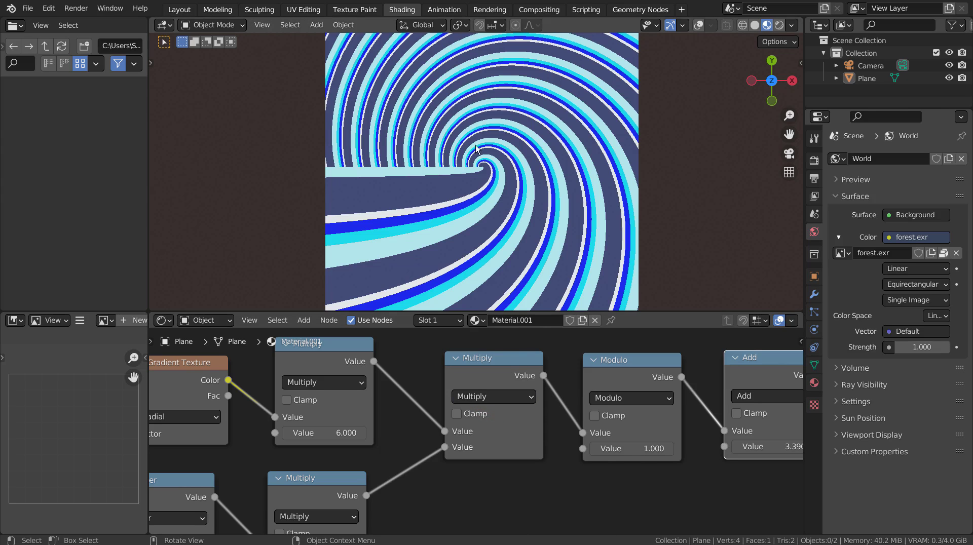
left_click(492, 397)
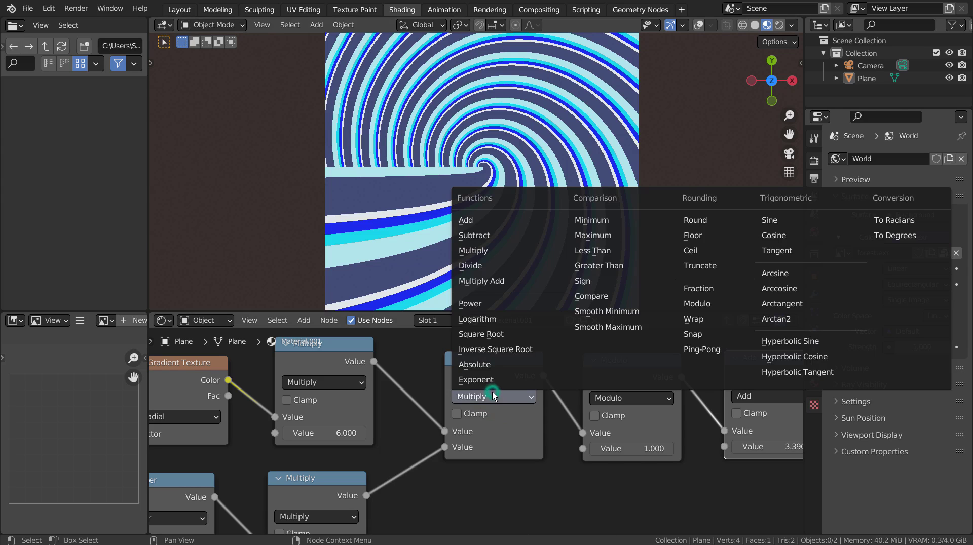
left_click(492, 261)
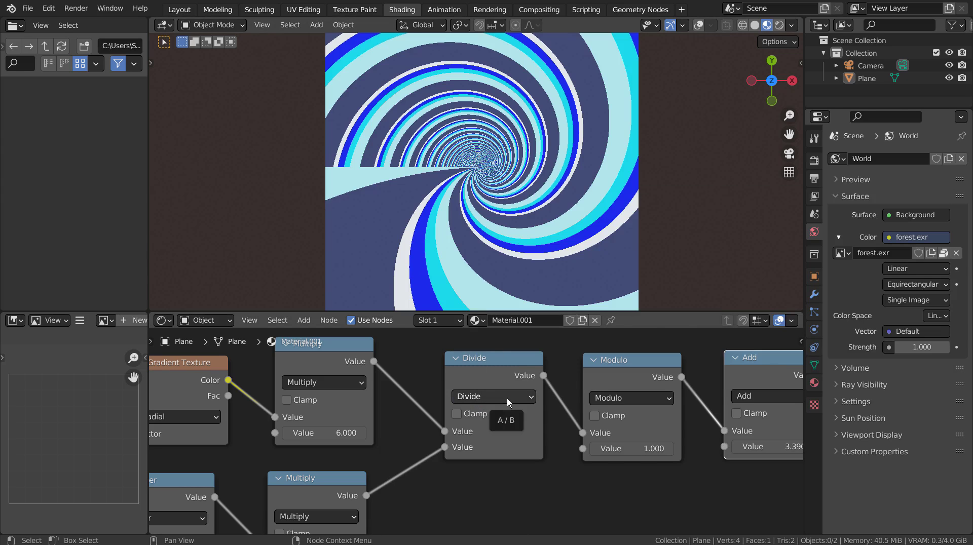
left_click(507, 398)
left_click(498, 235)
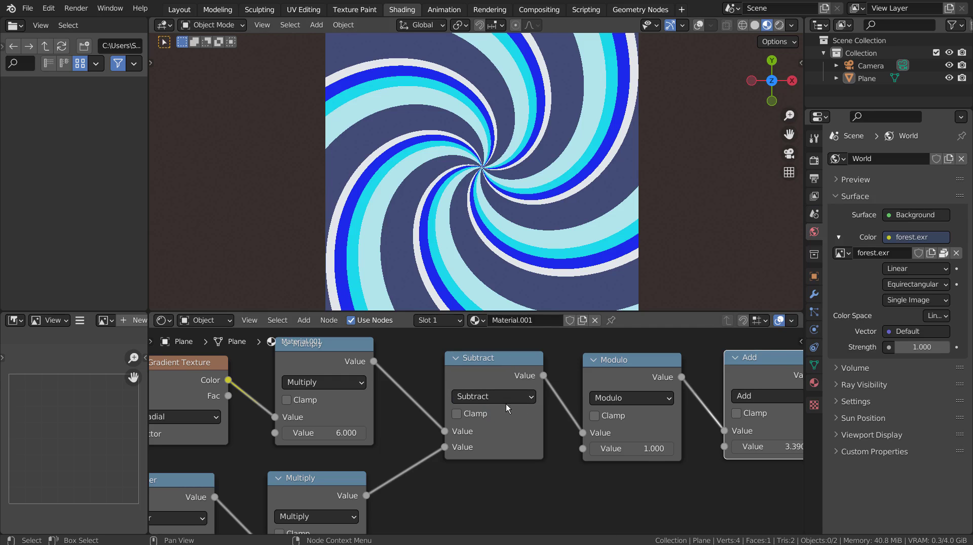
left_click(506, 399)
left_click(484, 223)
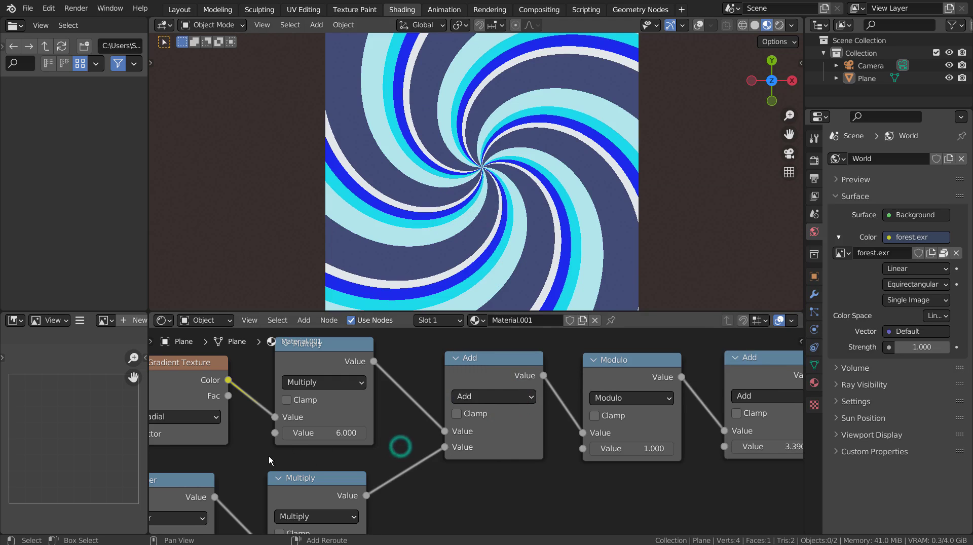
Try a value of 16.010 on the Multiply node after the Gradient Texture, and undo it.
middle_click_drag(400, 449, 568, 446)
left_click_drag(491, 433, 556, 433)
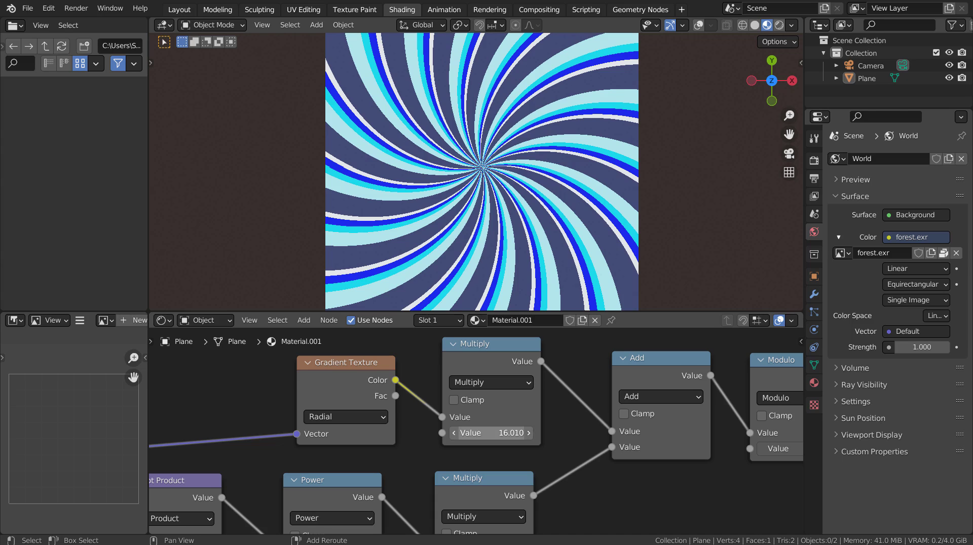
key("ctrl+z")
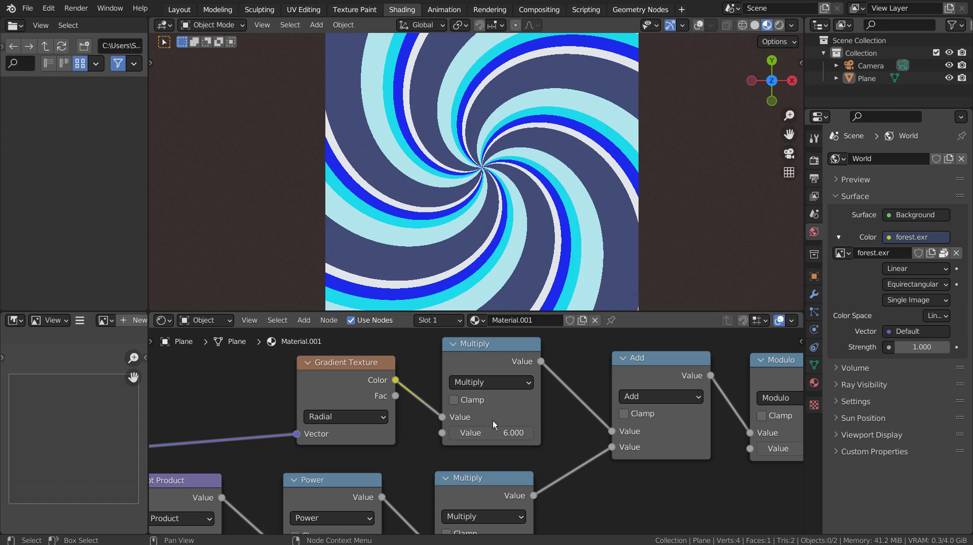
Try the Linear, Easing and Spherical types on the Gradient Texture node, and set it back to Radial.
left_click(369, 418)
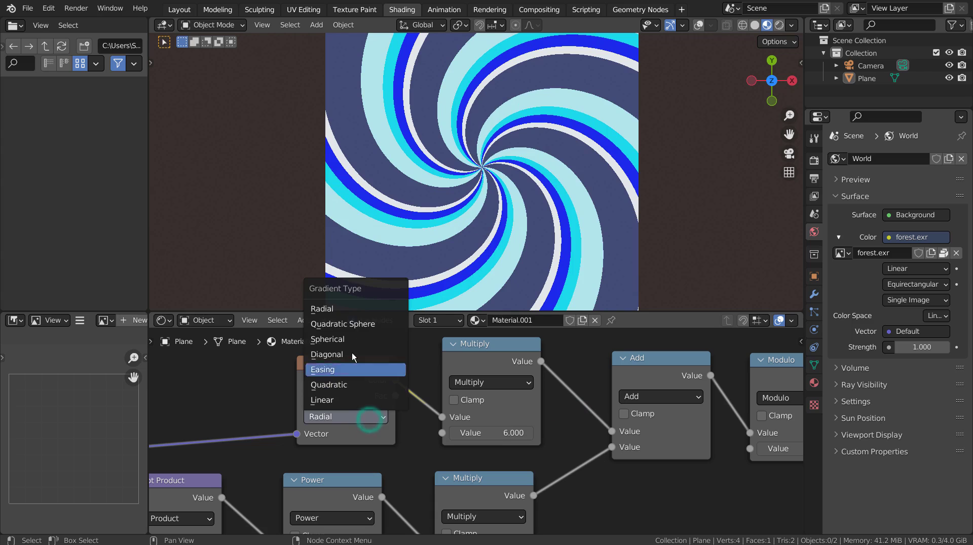
left_click(354, 309)
left_click(365, 415)
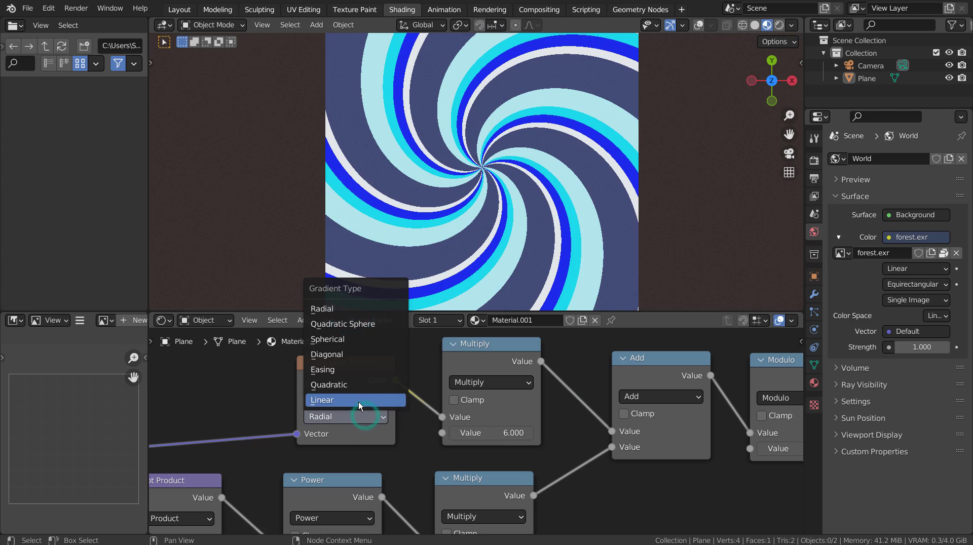
left_click(358, 401)
left_click(358, 414)
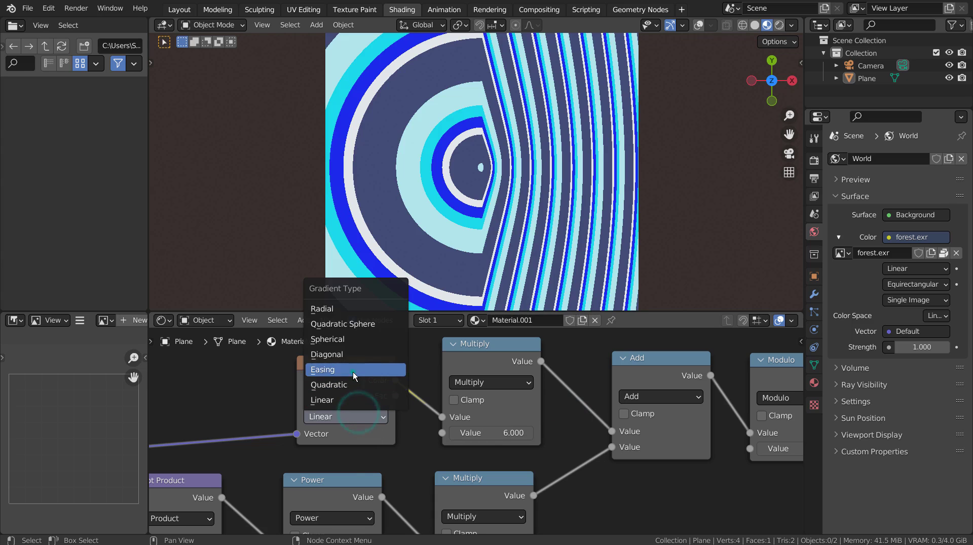
left_click(352, 370)
left_click(358, 416)
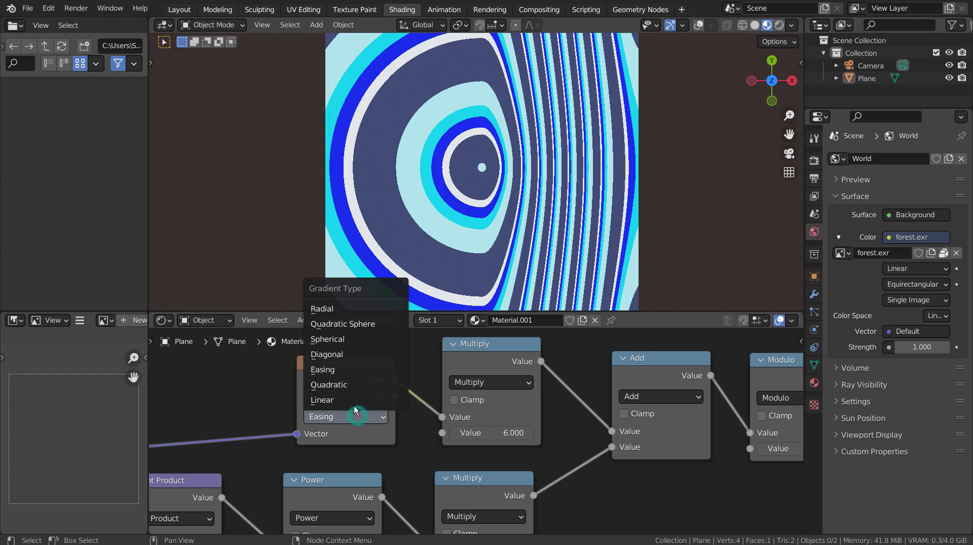
left_click(344, 340)
left_click(358, 416)
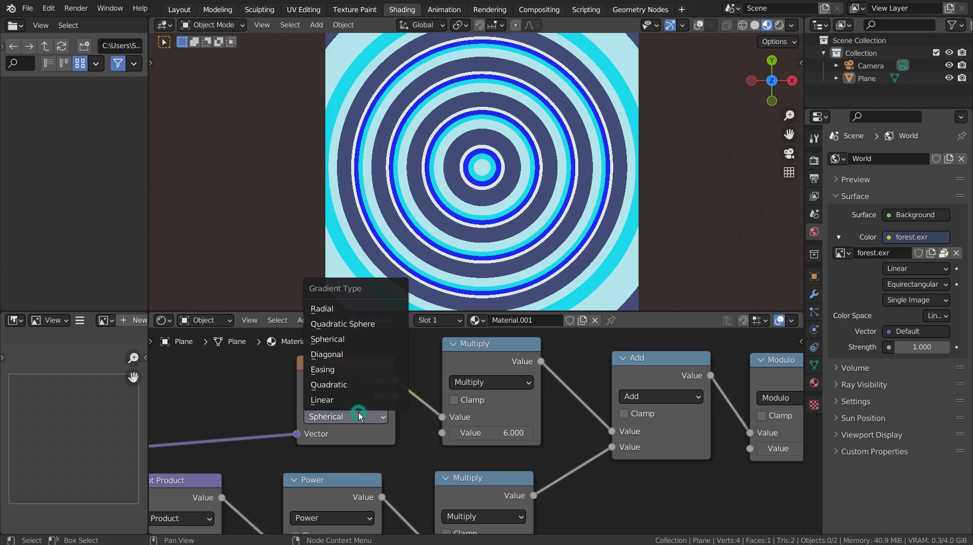
left_click(343, 307)
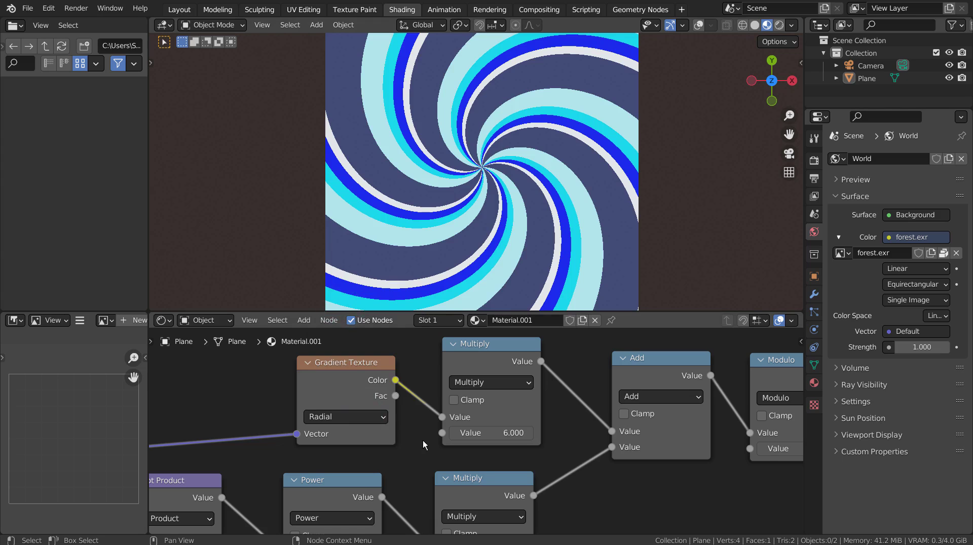
scroll(422, 442, "down", 2)
middle_click_drag(413, 467, 414, 427)
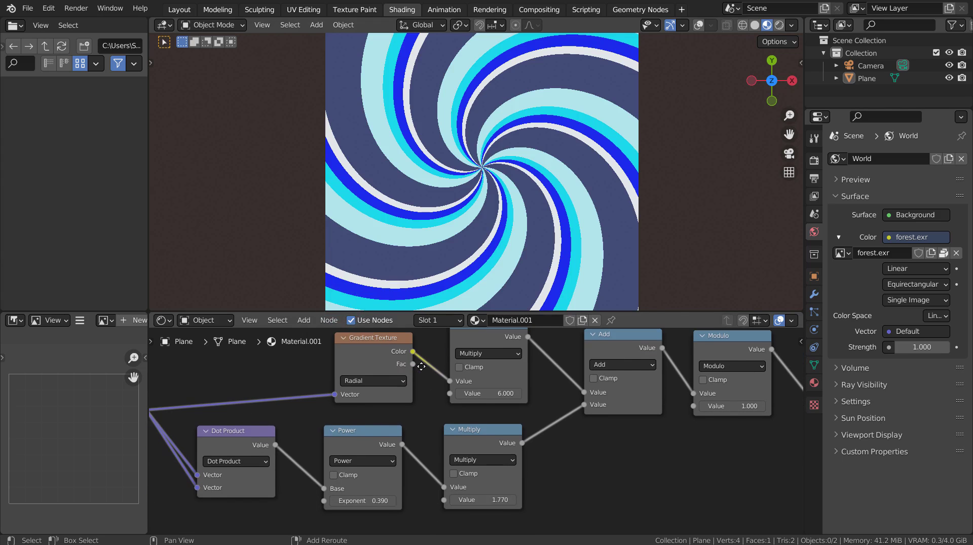
mouse_move(366, 505)
left_mouse_down()
mouse_move(374, 505)
mouse_move(319, 500)
mouse_move(373, 500)
left_mouse_up()
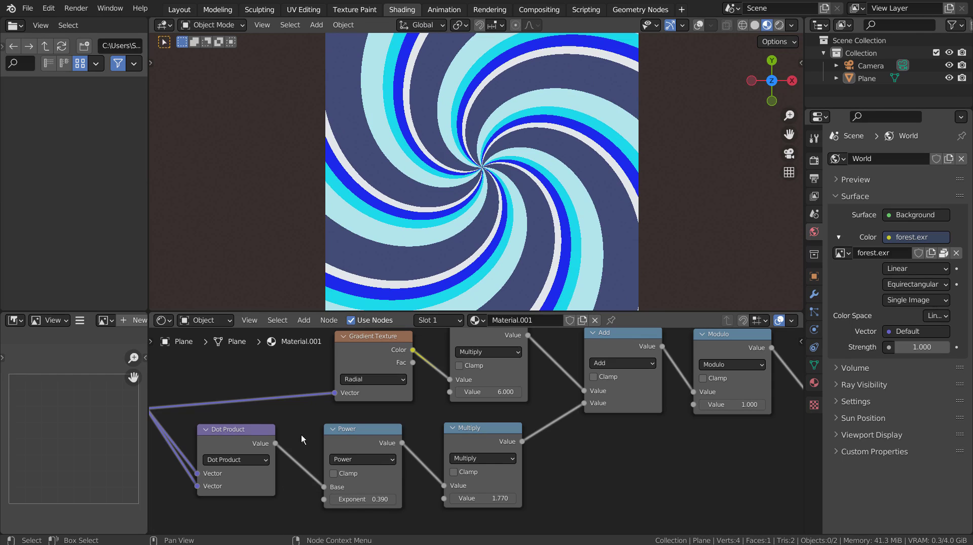
Try adding a Vector Math node set to Dot Product before the Texture Coordinate node, and delete it.
middle_click_drag(194, 389, 409, 419)
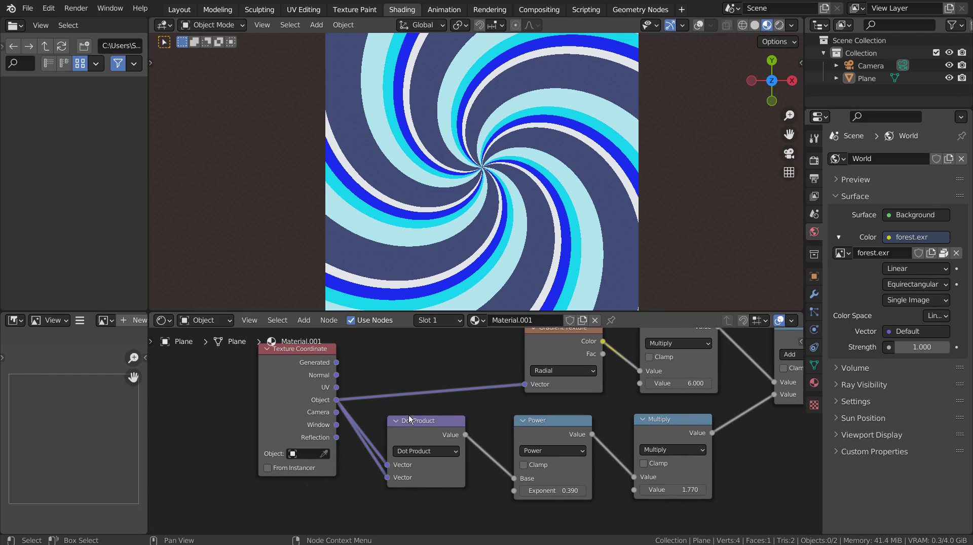
key("shift+a")
type("v")
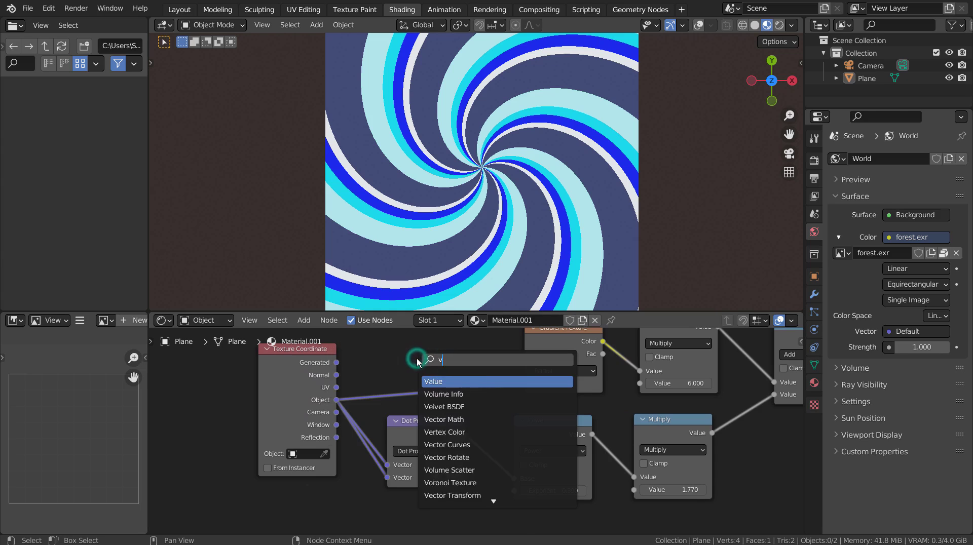
type("ect")
key("Return")
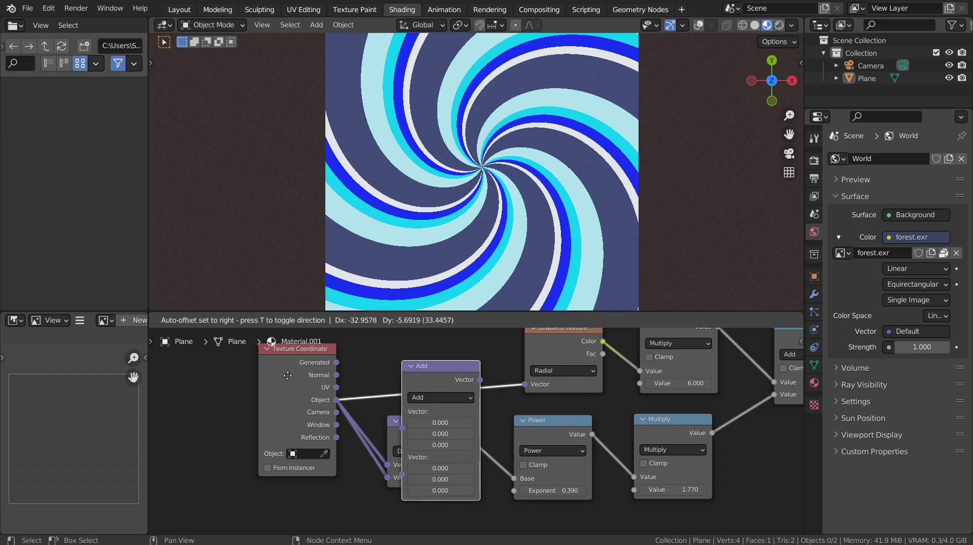
left_click(257, 384)
left_click(292, 420)
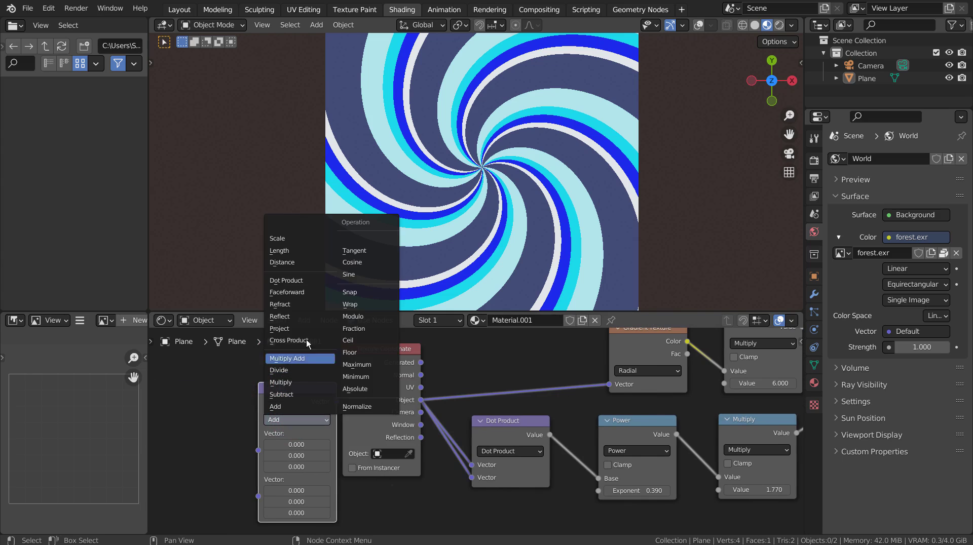
left_click(306, 281)
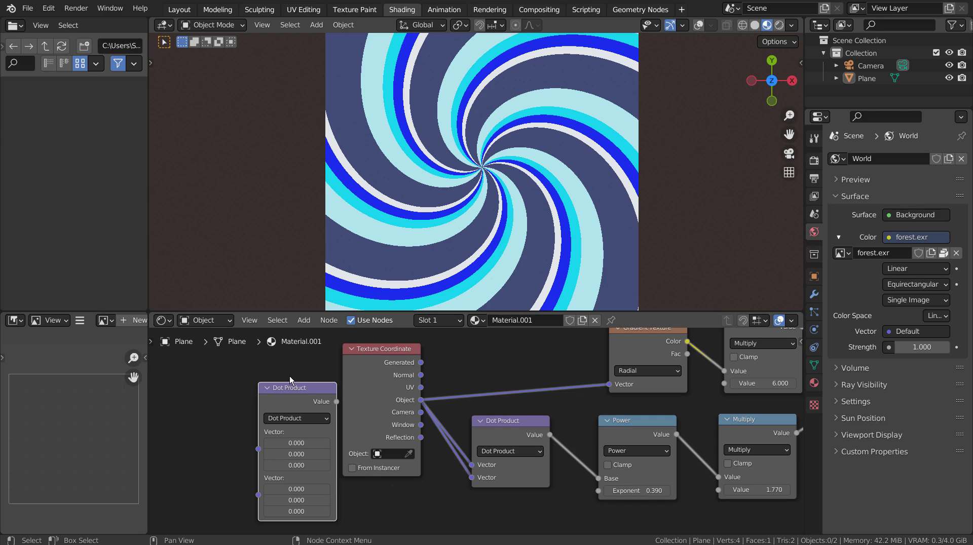
left_click(301, 404)
key("x")
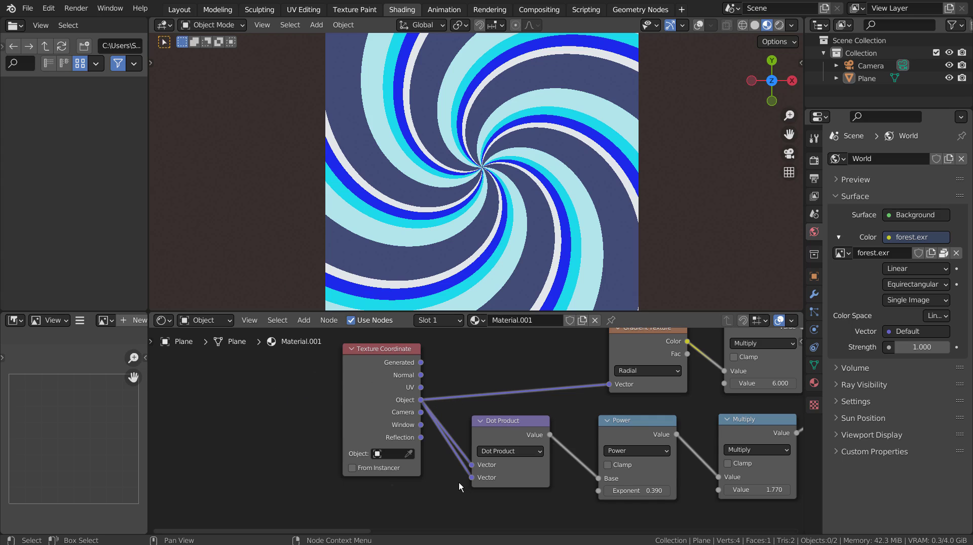
Try an exponent of -0.250 on the Power node after the Dot Product, and undo it.
middle_click_drag(678, 472, 512, 479)
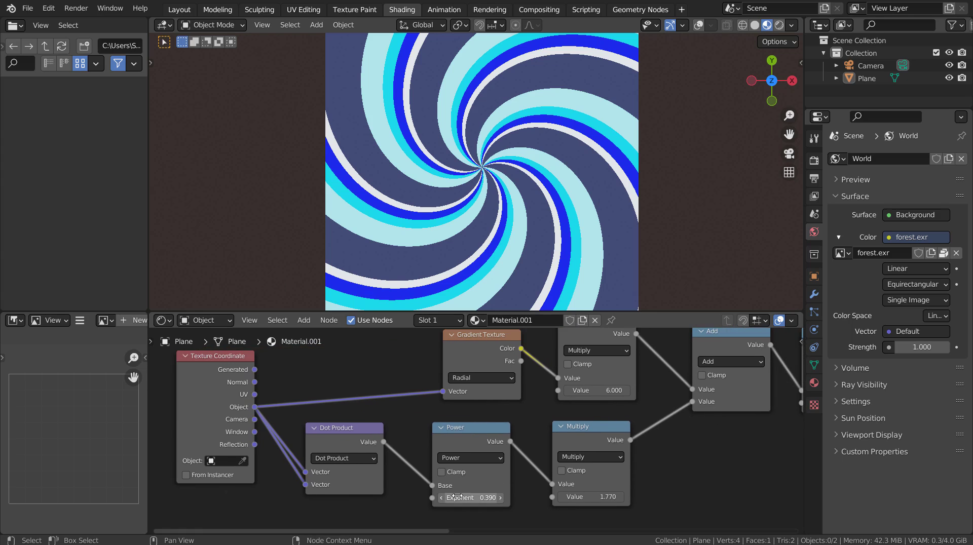
left_click_drag(457, 497, 405, 498)
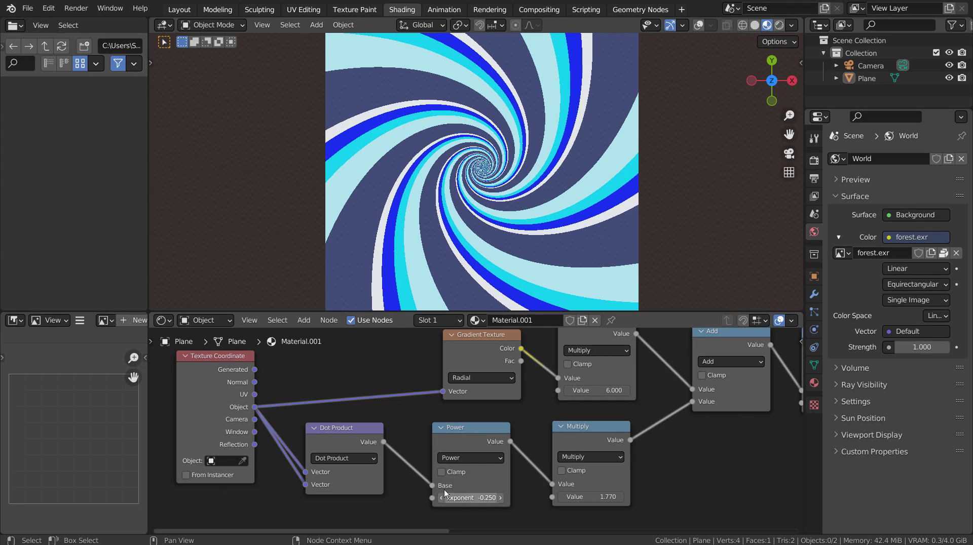
key("ctrl+z")
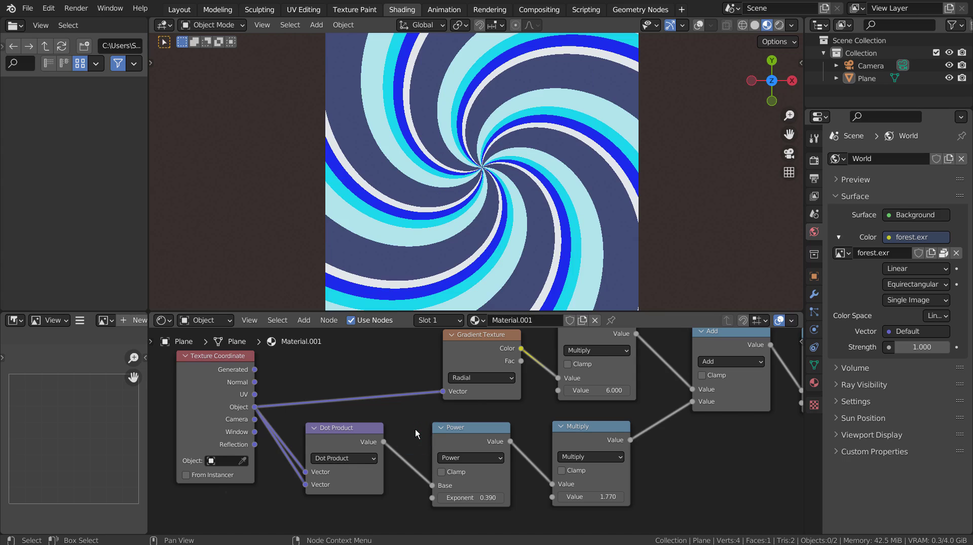